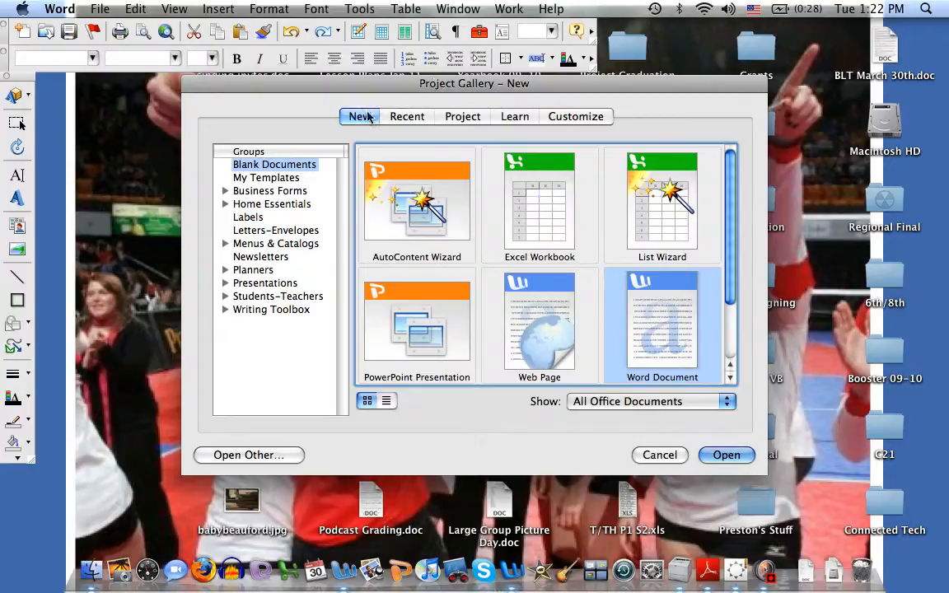
Start a new document from the Corners brochure template under Business Forms, Brochures
{"action": "left_click", "coordinate": [223, 191]}
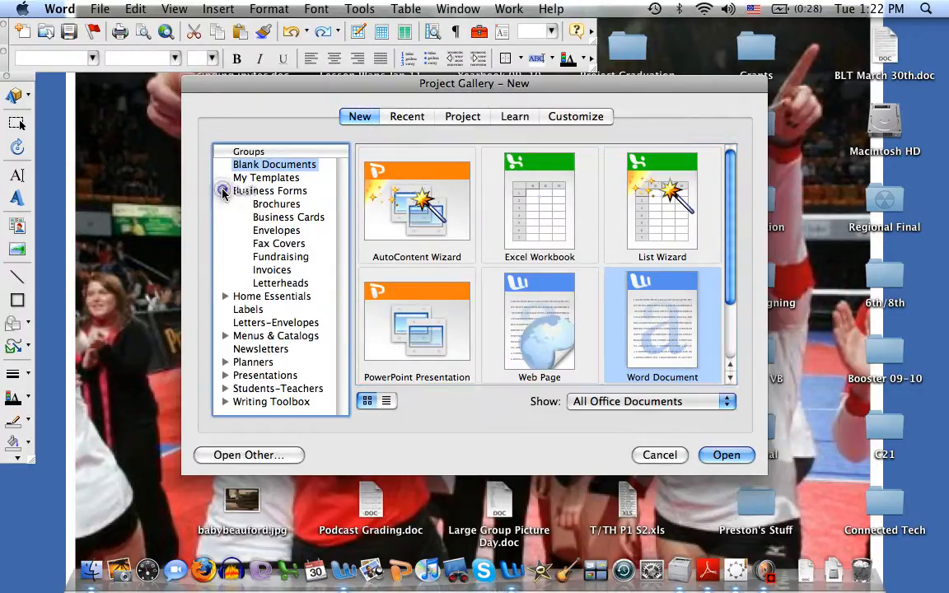
{"action": "left_click", "coordinate": [262, 204]}
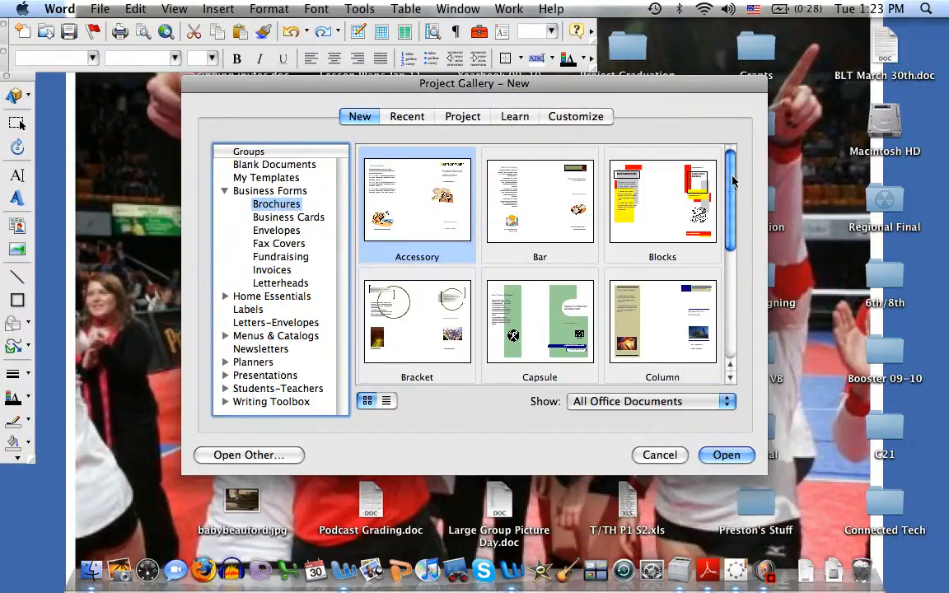
{"action": "left_click_drag", "start_coordinate": [732, 175], "coordinate": [730, 212]}
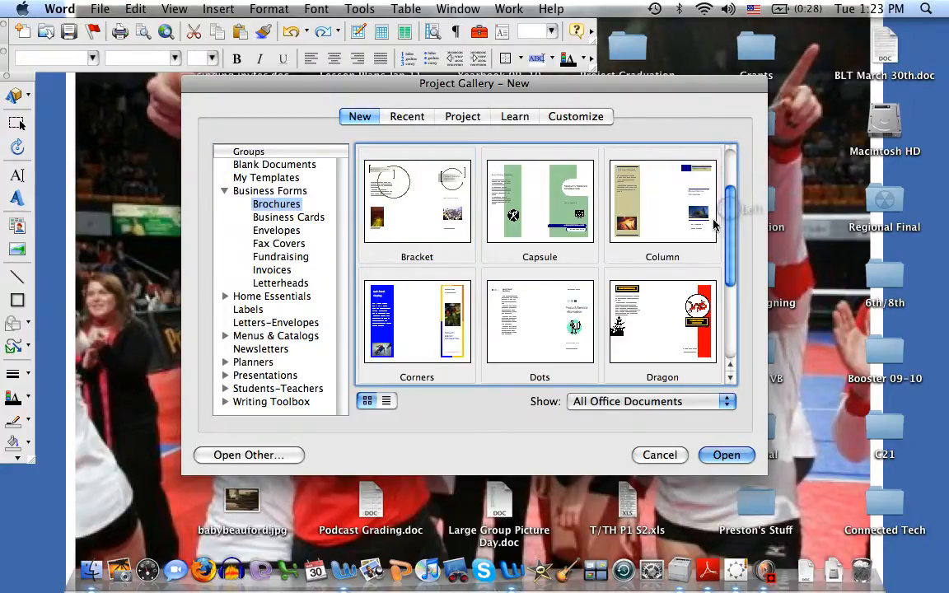
{"action": "left_click", "coordinate": [444, 308]}
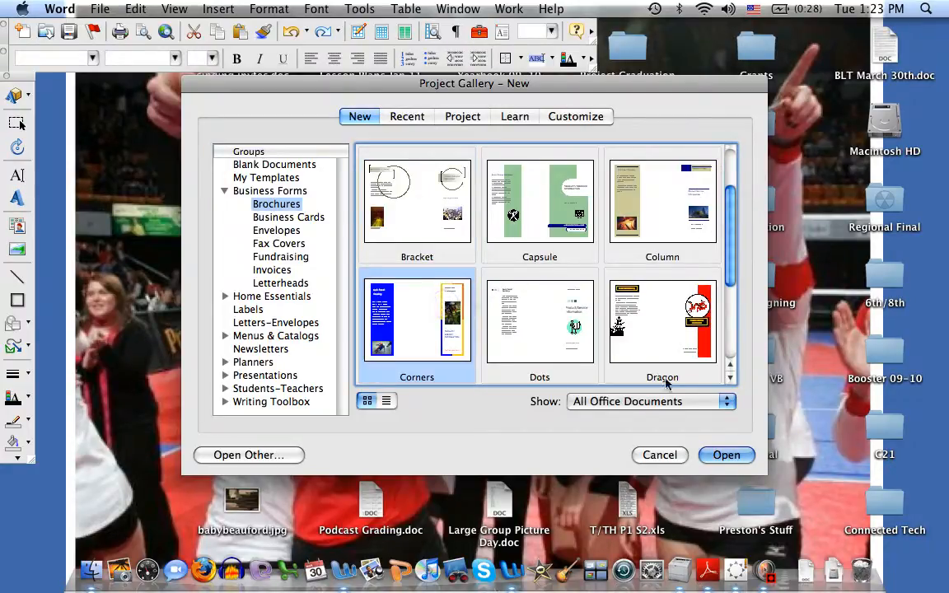
{"action": "left_click", "coordinate": [724, 457]}
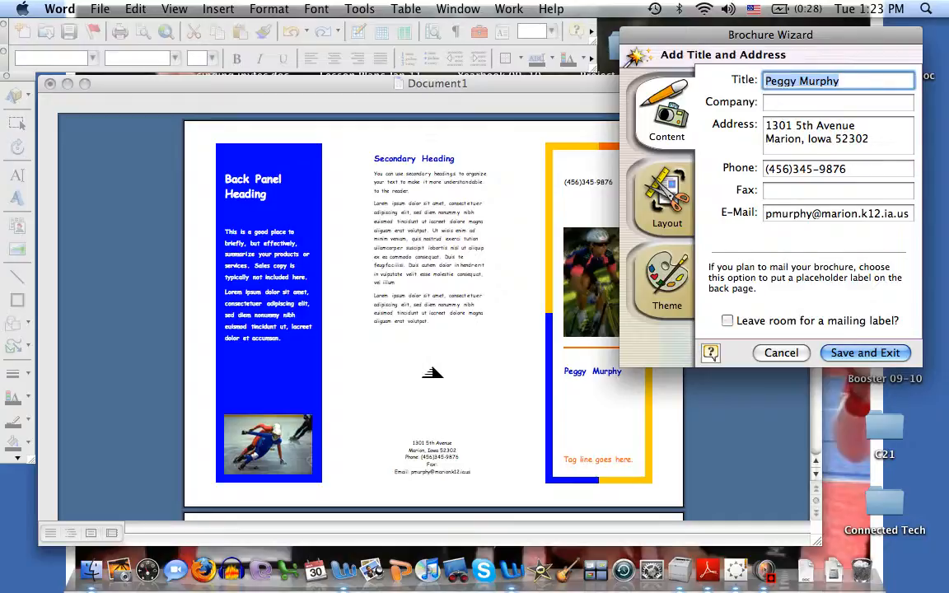
Set the brochure title to Canary Island and clear the phone and e-mail fields
{"action": "type", "text": "Ca"}
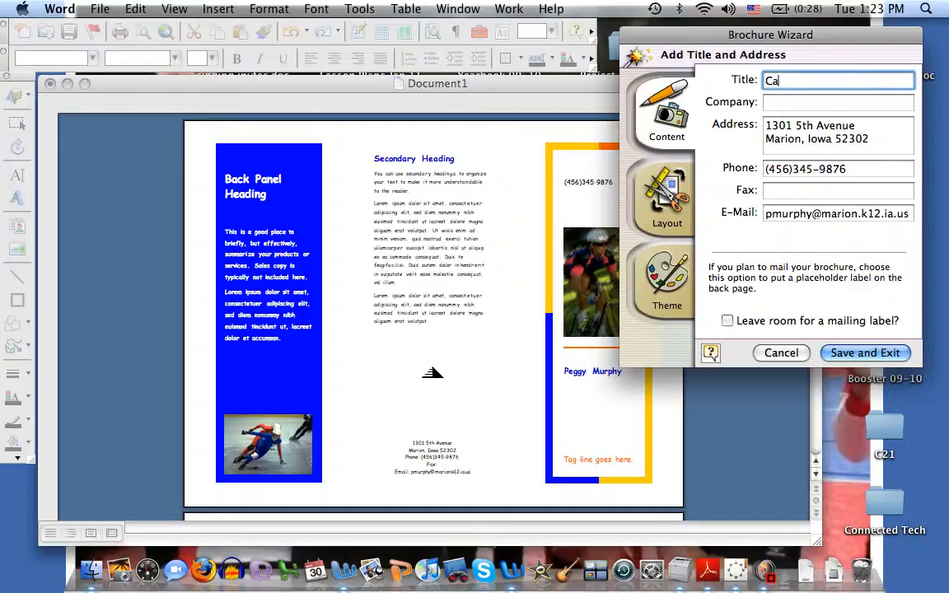
{"action": "type", "text": "nary Island"}
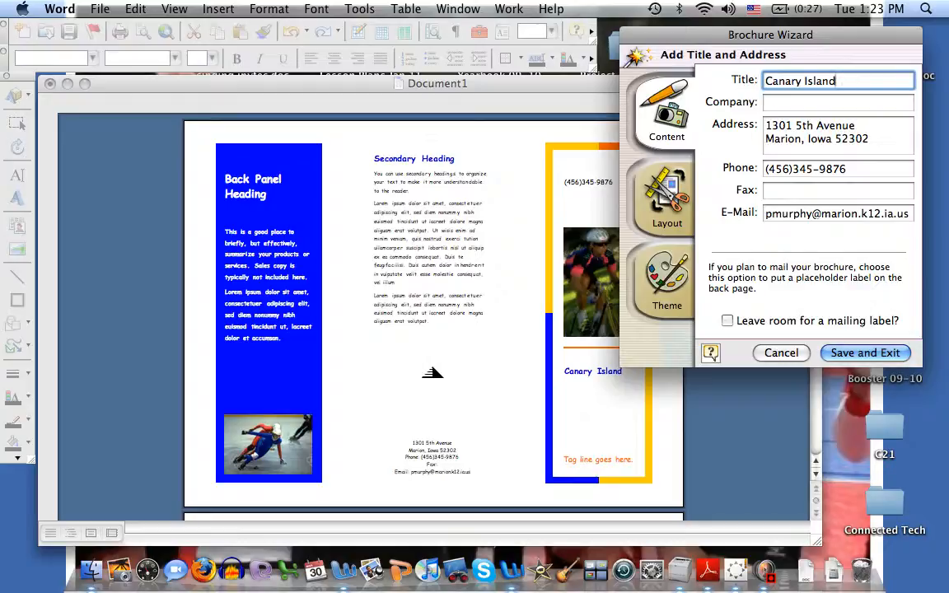
{"action": "left_click", "coordinate": [851, 168]}
{"action": "left_click", "coordinate": [778, 169]}
{"action": "key", "text": "BackSpace"}
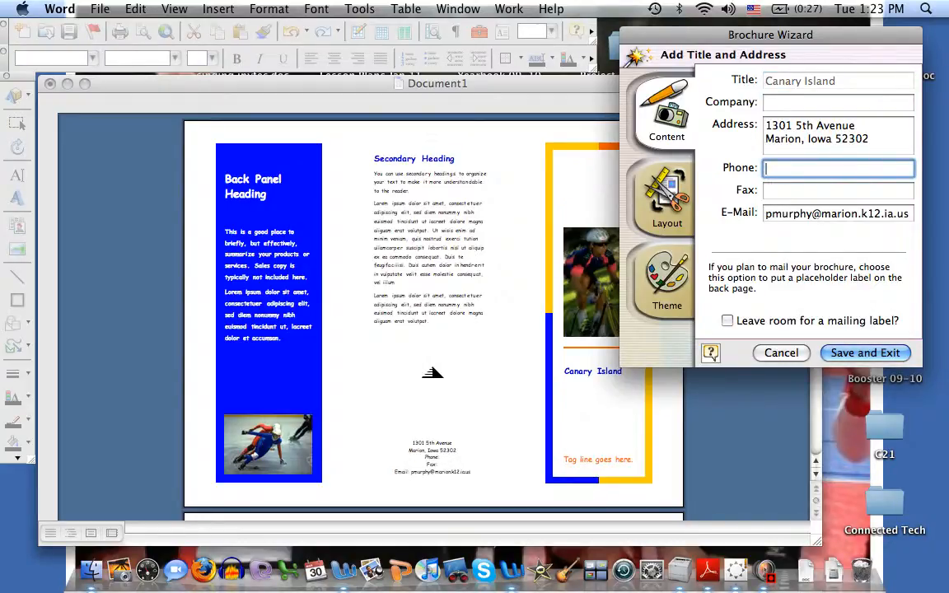
{"action": "key", "text": "Tab"}
{"action": "key", "text": "Tab"}
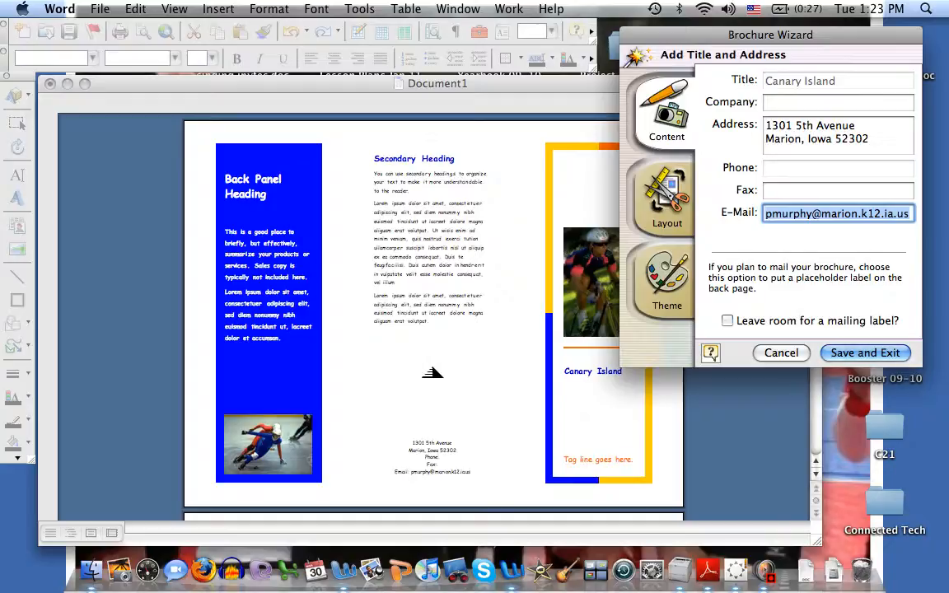
{"action": "key", "text": "BackSpace"}
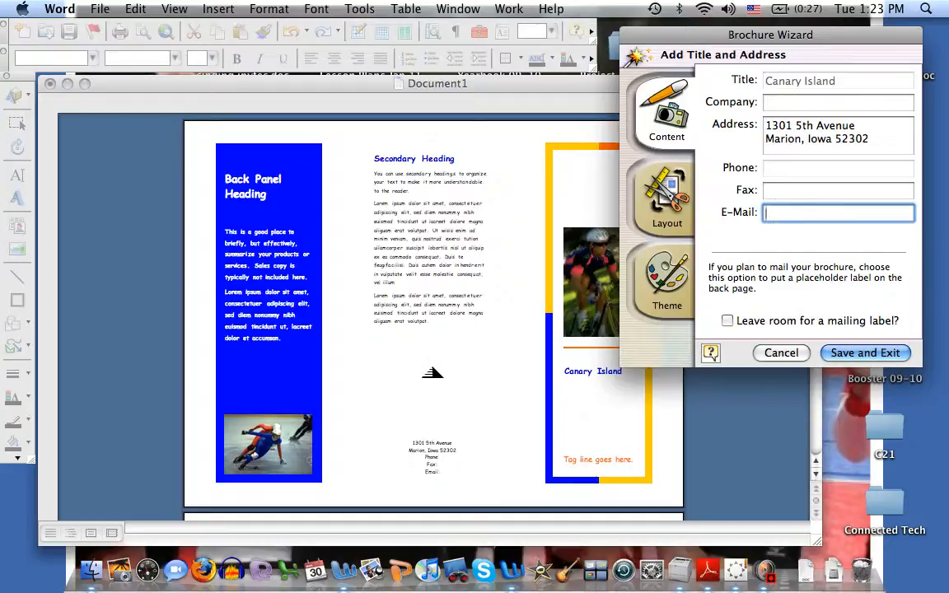
Apply the Tropics color scheme to the brochure and save and exit the Brochure Wizard
{"action": "left_click", "coordinate": [680, 210]}
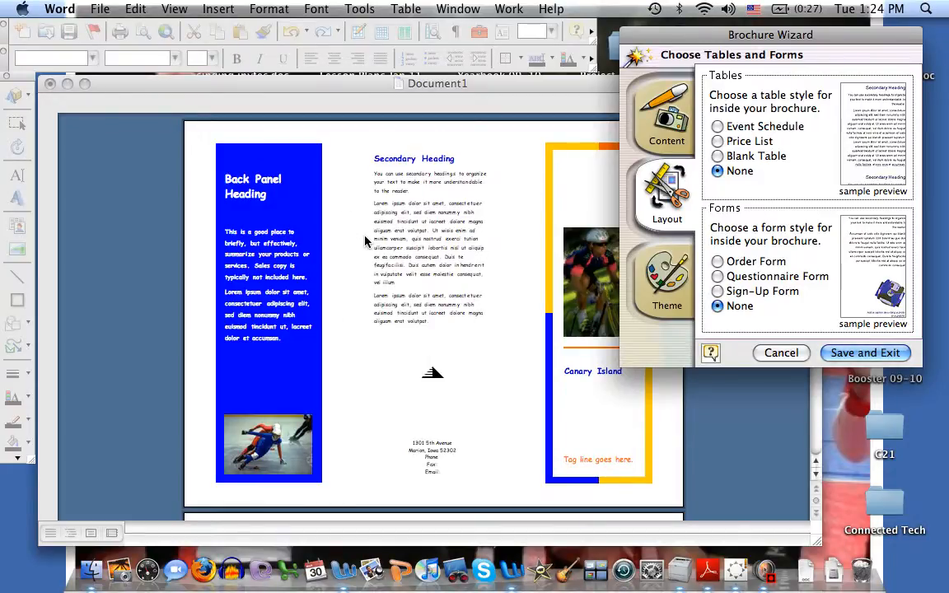
{"action": "left_click", "coordinate": [652, 286]}
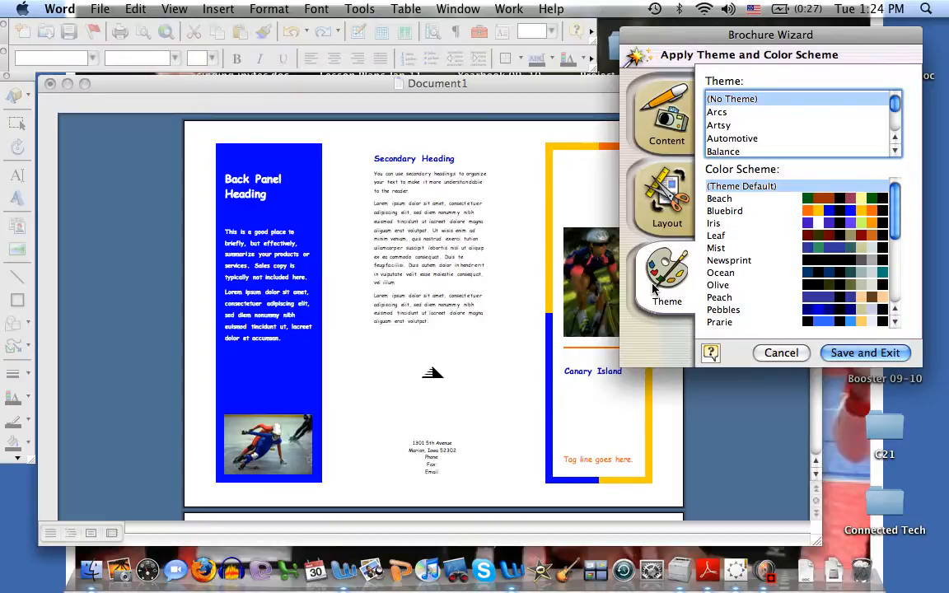
{"action": "left_click", "coordinate": [830, 262]}
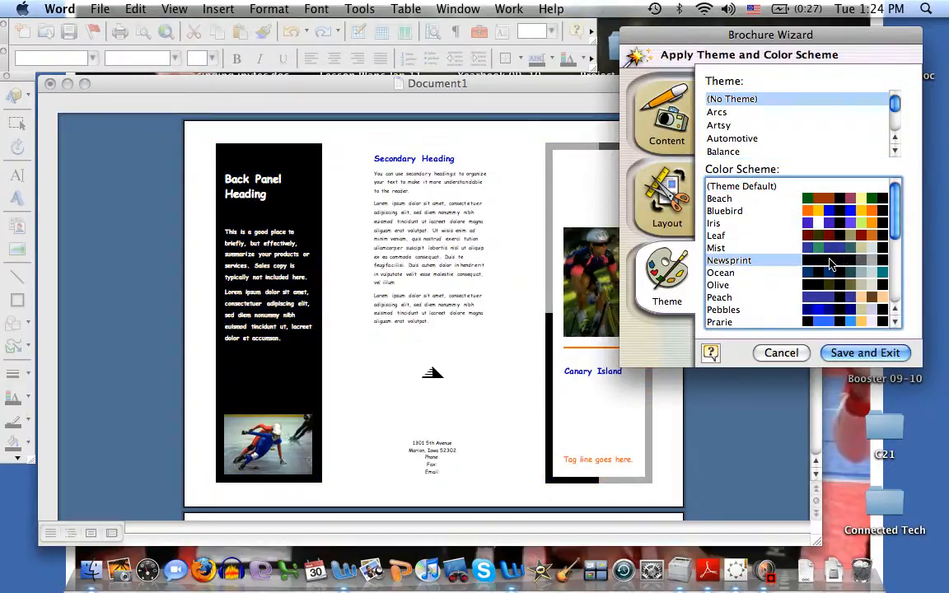
{"action": "left_click", "coordinate": [816, 322]}
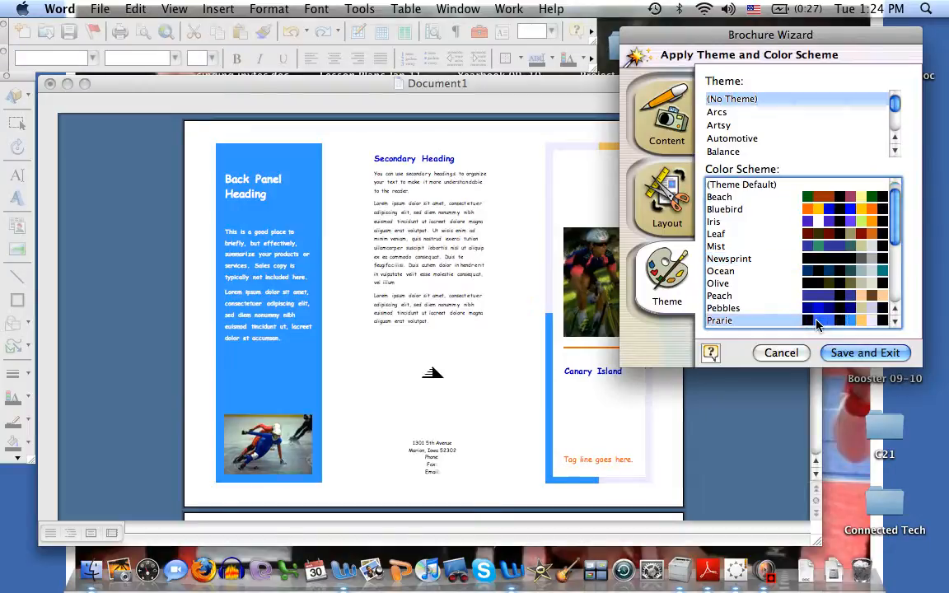
{"action": "left_click", "coordinate": [828, 211]}
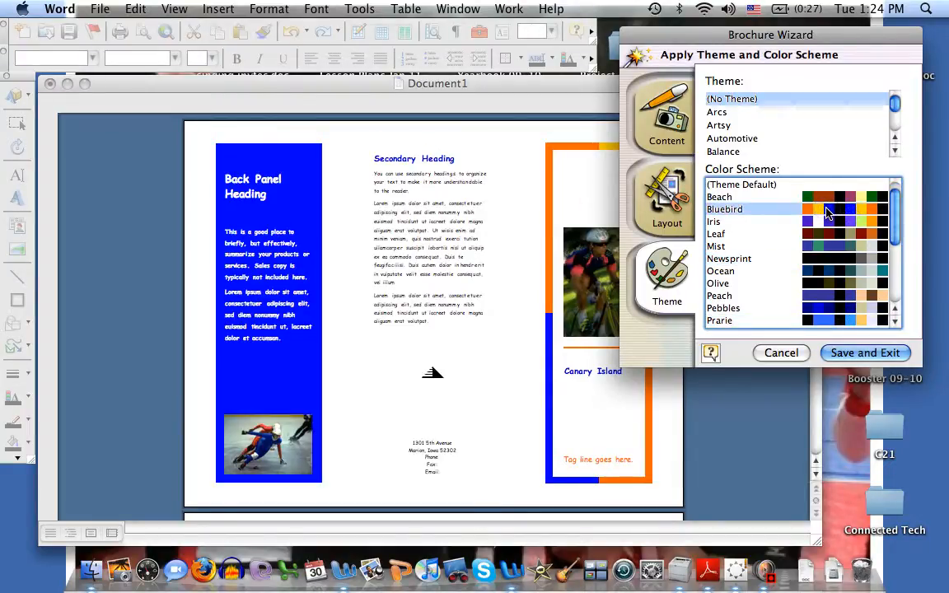
{"action": "left_click_drag", "start_coordinate": [893, 214], "coordinate": [896, 262]}
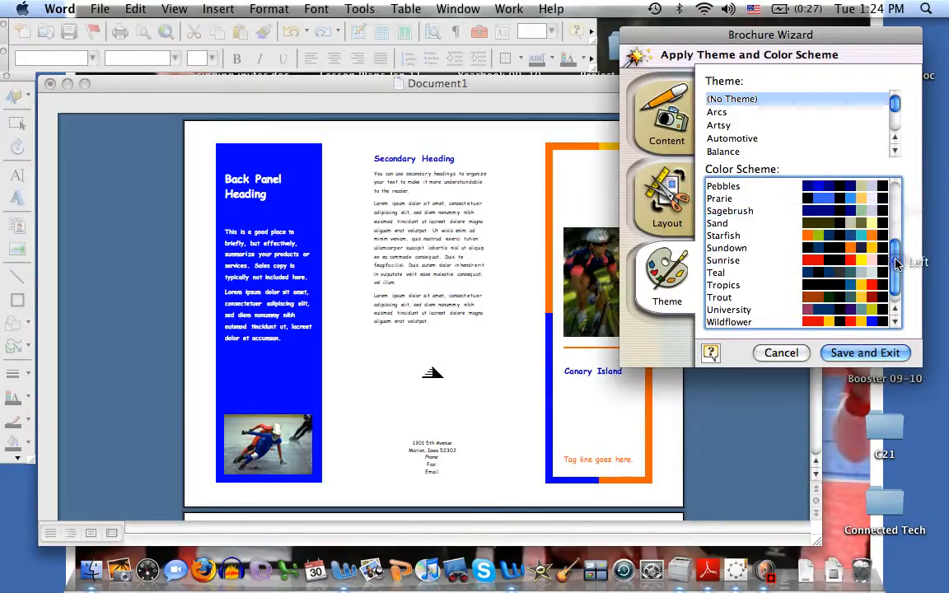
{"action": "left_click", "coordinate": [833, 287]}
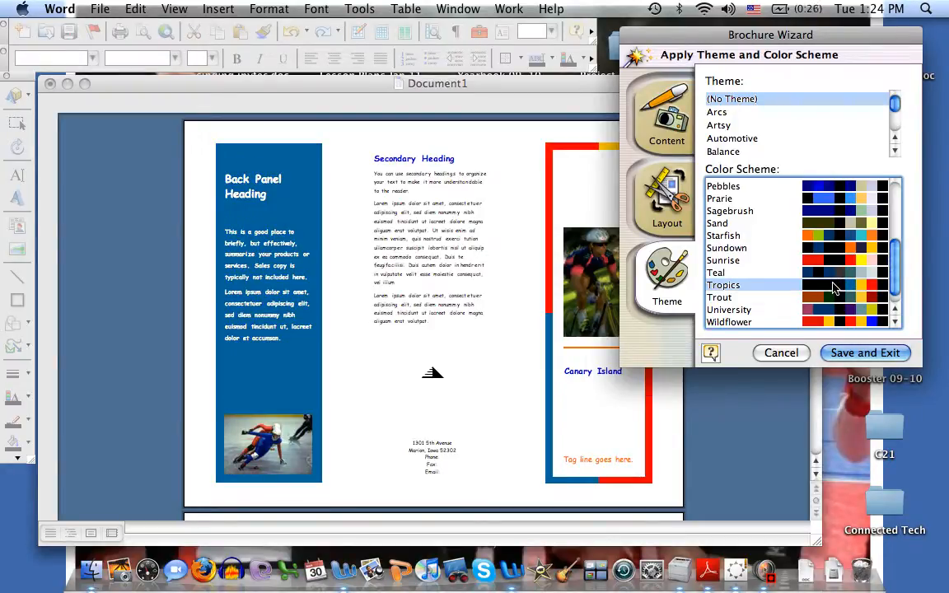
{"action": "left_click", "coordinate": [666, 115]}
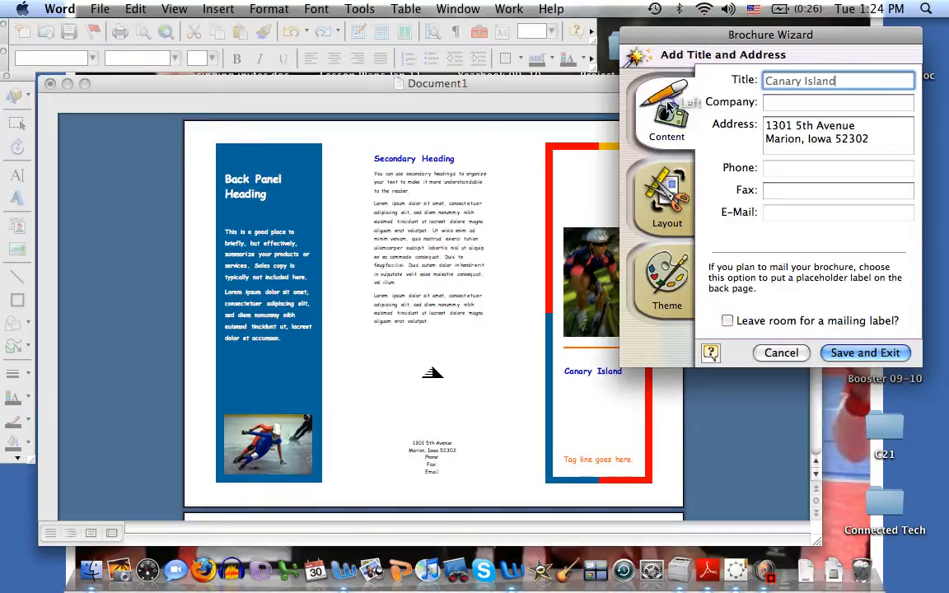
{"action": "left_click", "coordinate": [872, 354]}
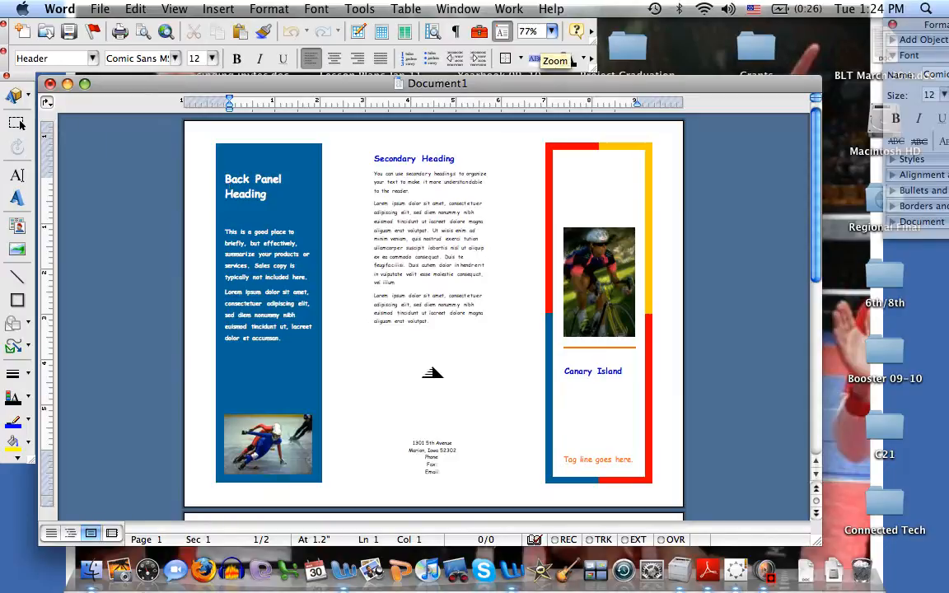
Delete the tagline text box from the front panel
{"action": "left_click", "coordinate": [552, 33]}
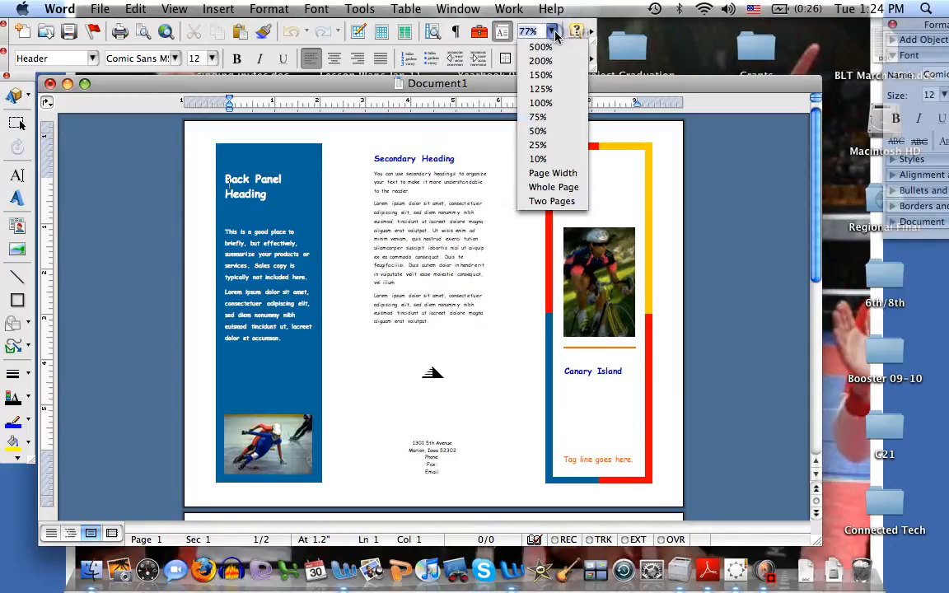
{"action": "left_click", "coordinate": [552, 88]}
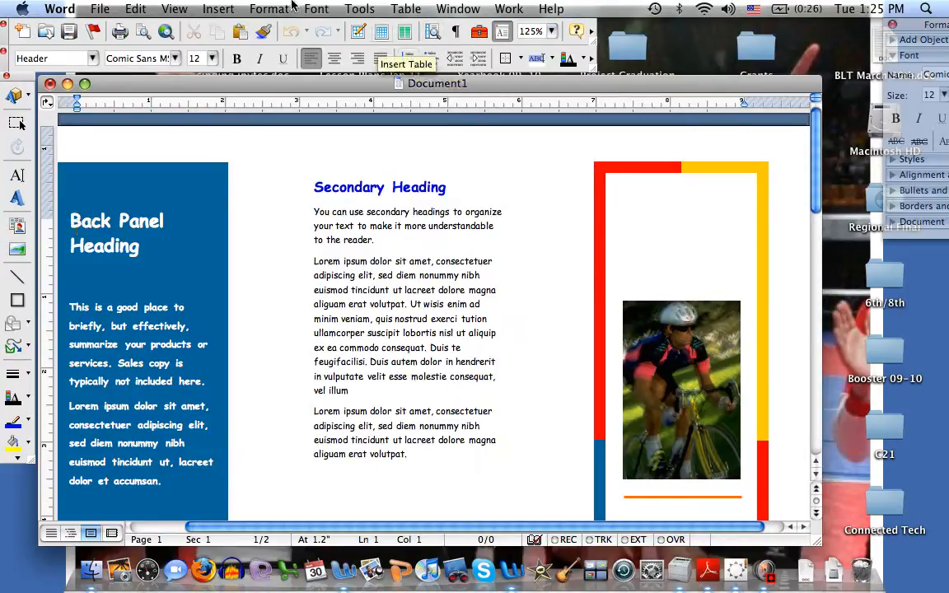
{"action": "left_click", "coordinate": [162, 5]}
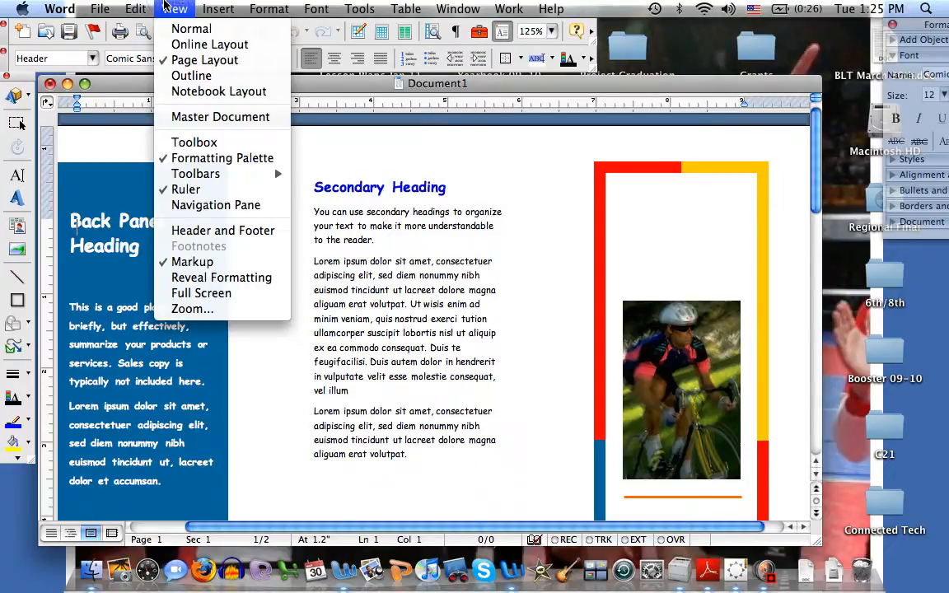
{"action": "mouse_move", "coordinate": [176, 176]}
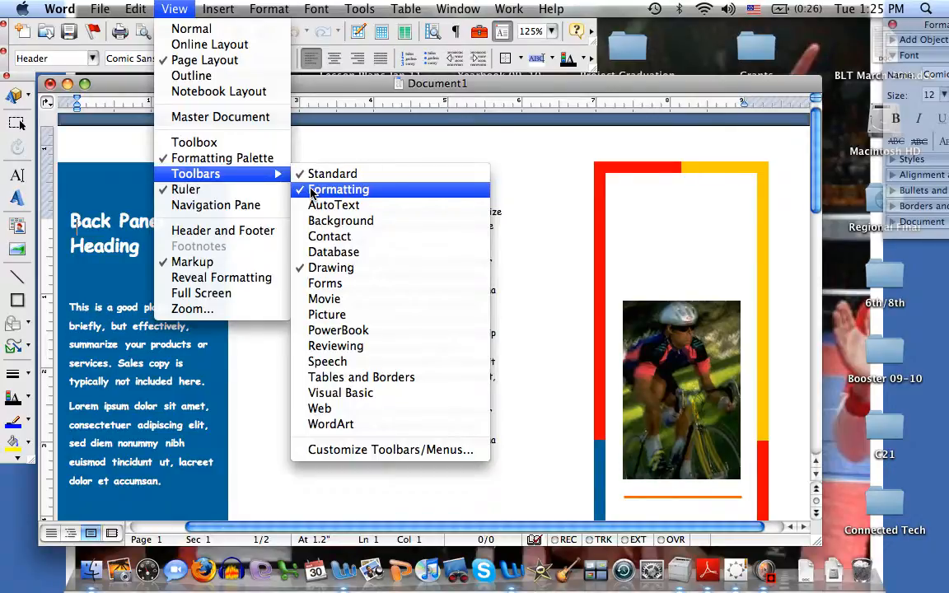
{"action": "left_click", "coordinate": [567, 134]}
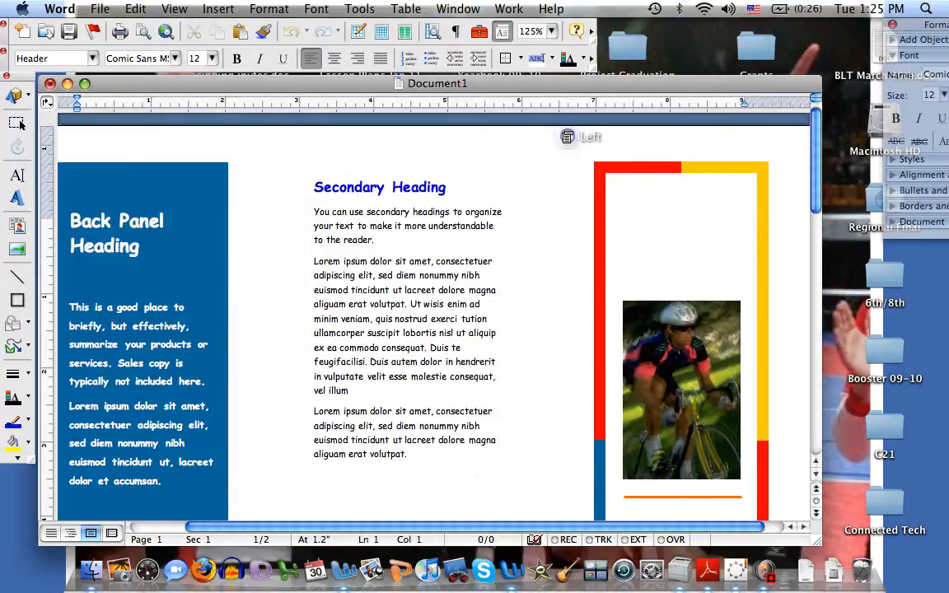
{"action": "left_click_drag", "start_coordinate": [812, 203], "coordinate": [810, 238]}
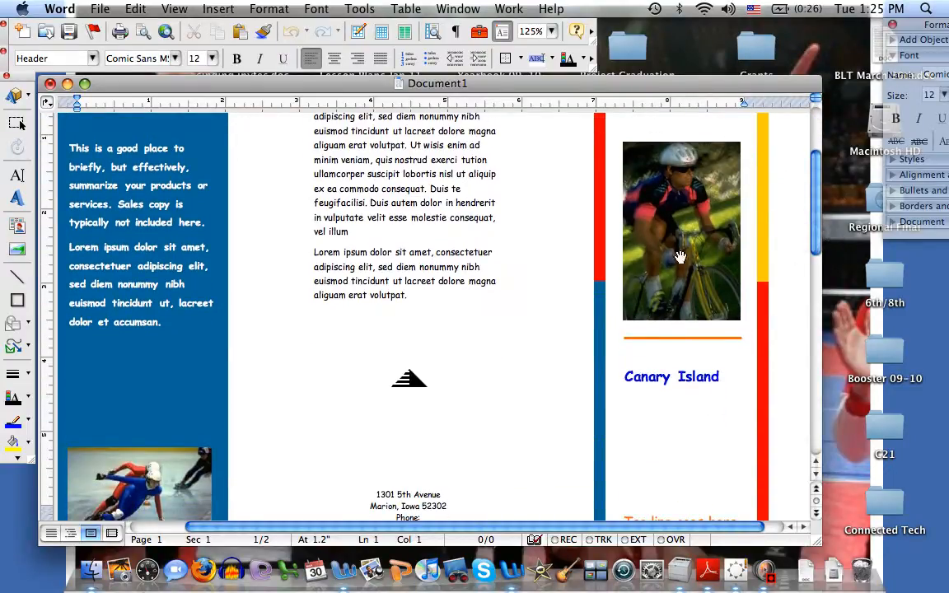
{"action": "left_click", "coordinate": [683, 218]}
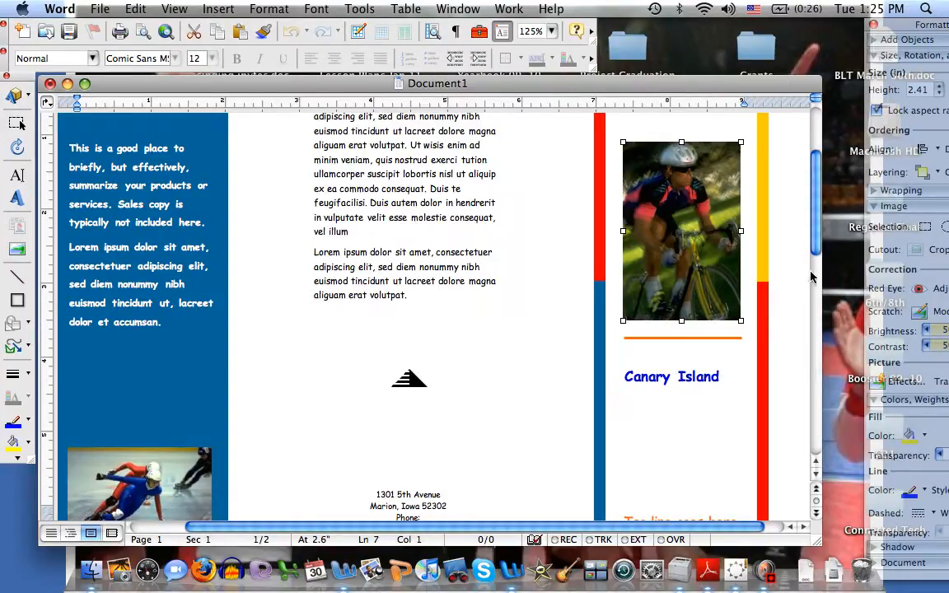
{"action": "left_click_drag", "start_coordinate": [813, 247], "coordinate": [812, 273]}
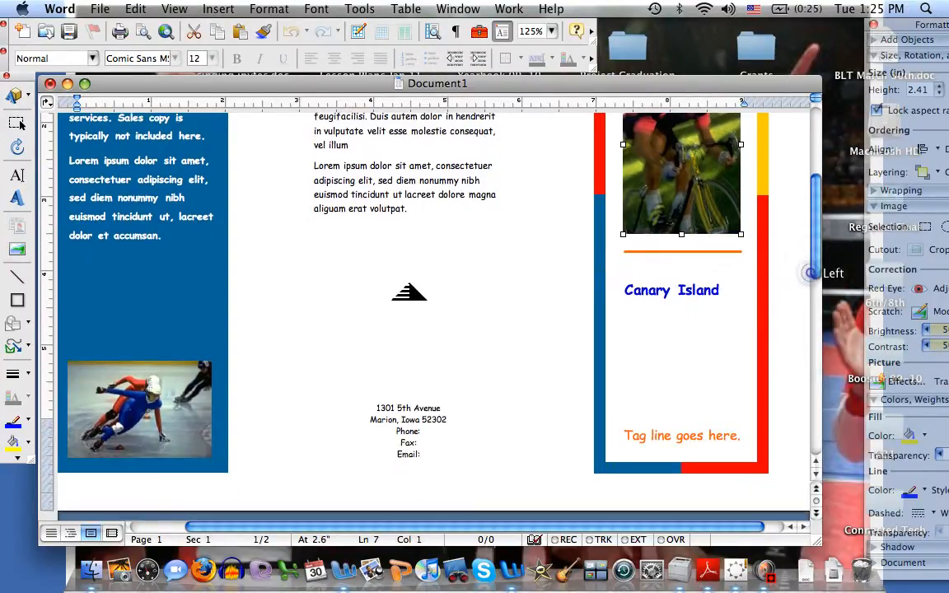
{"action": "left_click", "coordinate": [649, 436]}
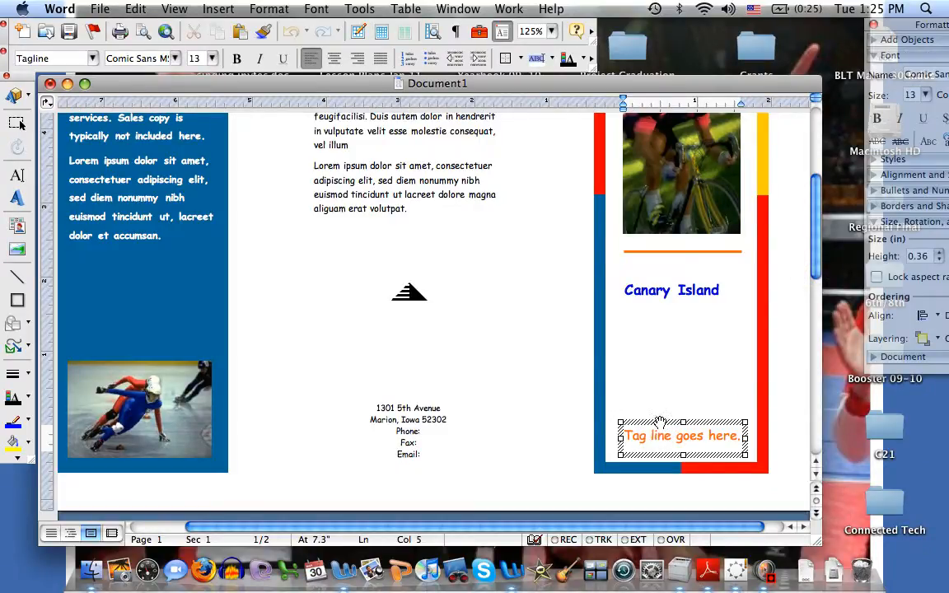
{"action": "key", "text": "BackSpace"}
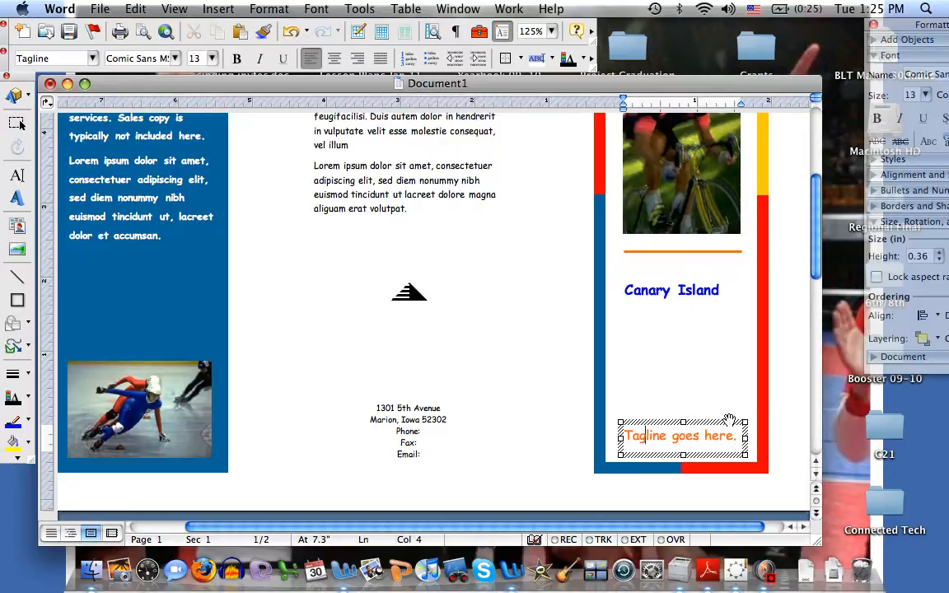
{"action": "left_click", "coordinate": [713, 422]}
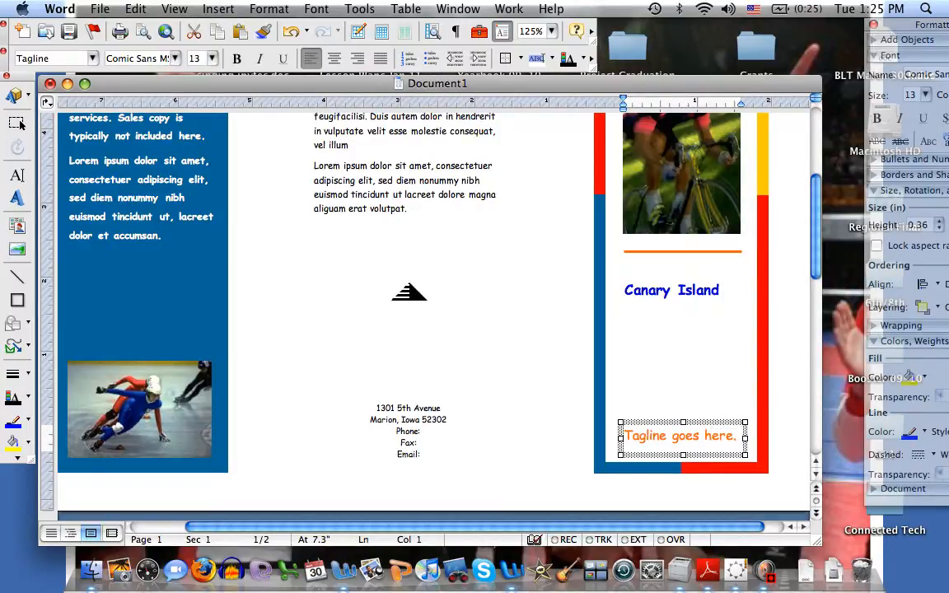
{"action": "key", "text": "Delete"}
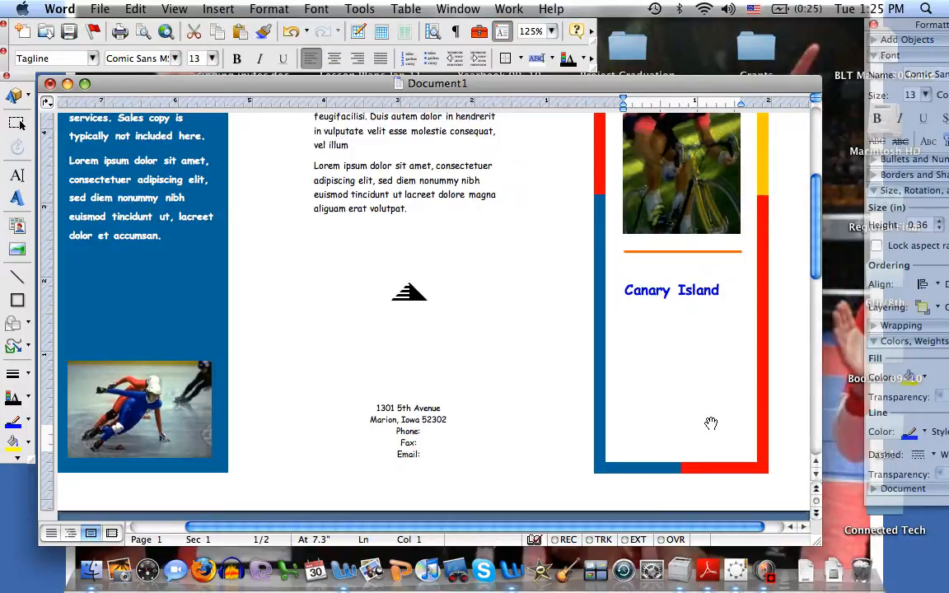
Replace the middle panel's Secondary Heading with Sights To See and center it
{"action": "left_click_drag", "start_coordinate": [818, 223], "coordinate": [808, 186]}
{"action": "left_click", "coordinate": [379, 282]}
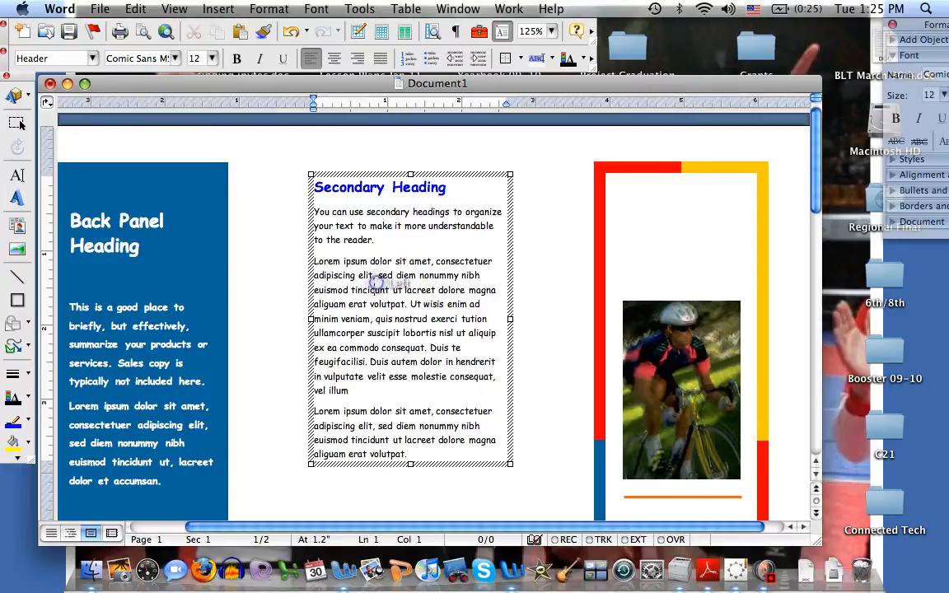
{"action": "left_click_drag", "start_coordinate": [461, 187], "coordinate": [314, 188]}
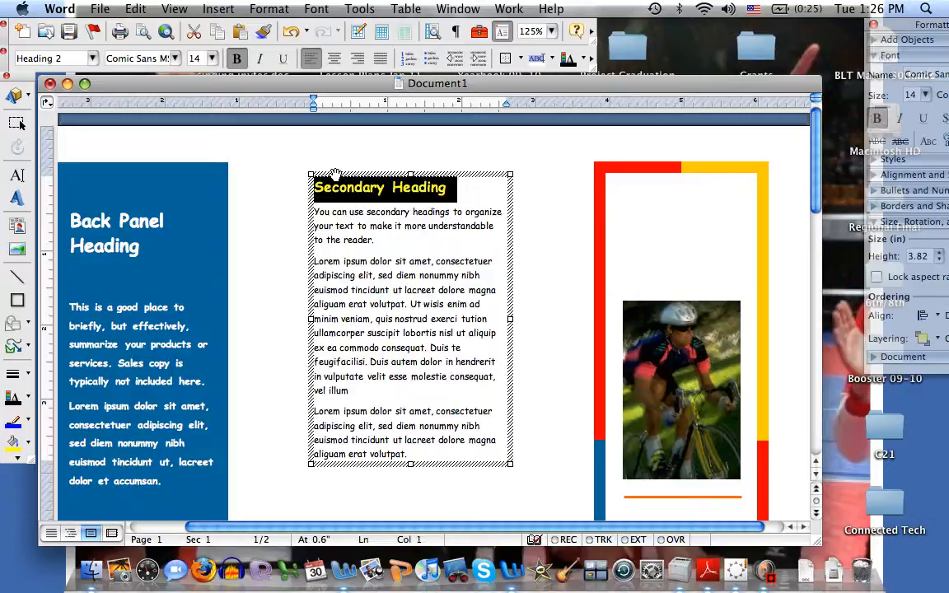
{"action": "type", "text": "Si"}
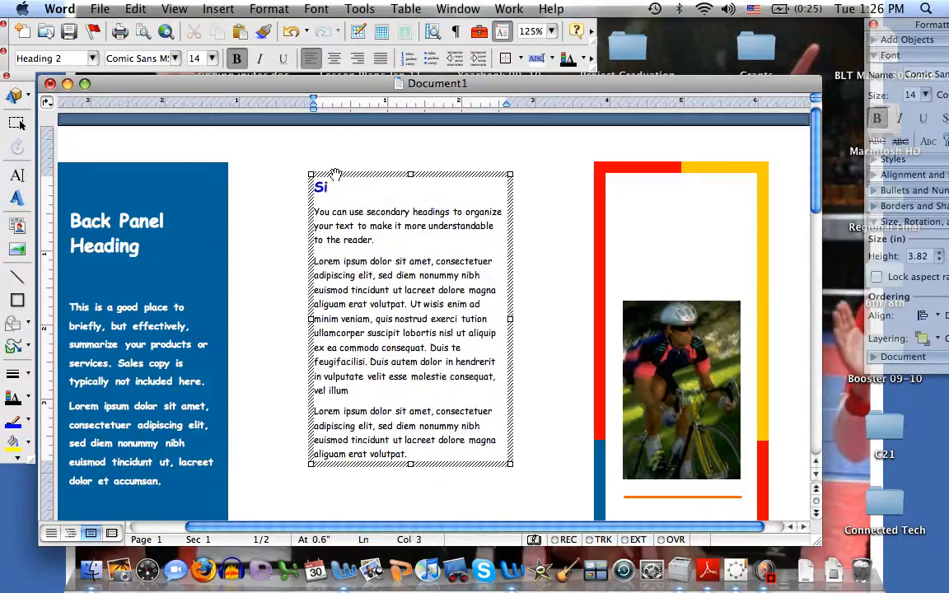
{"action": "type", "text": "ghts To See"}
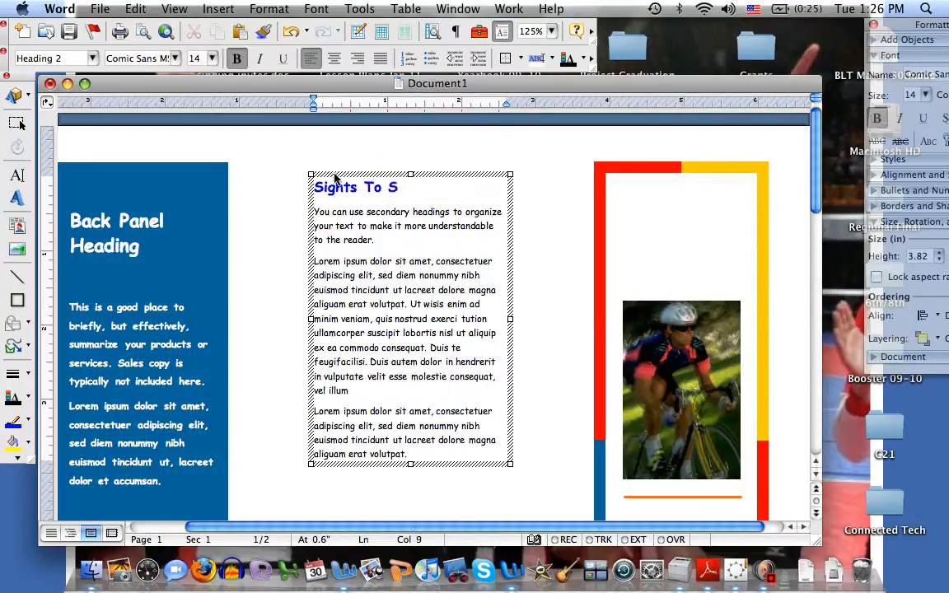
{"action": "left_click", "coordinate": [334, 59]}
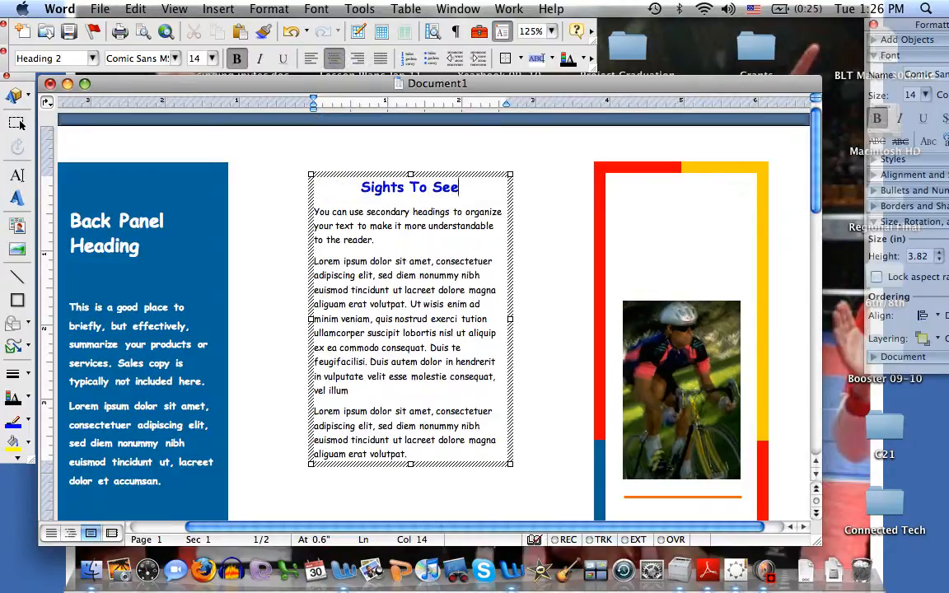
Replace the middle panel's placeholder body text with "Type your information here."
{"action": "left_click", "coordinate": [421, 457]}
{"action": "left_click_drag", "start_coordinate": [416, 455], "coordinate": [314, 209]}
{"action": "key", "text": "BackSpace"}
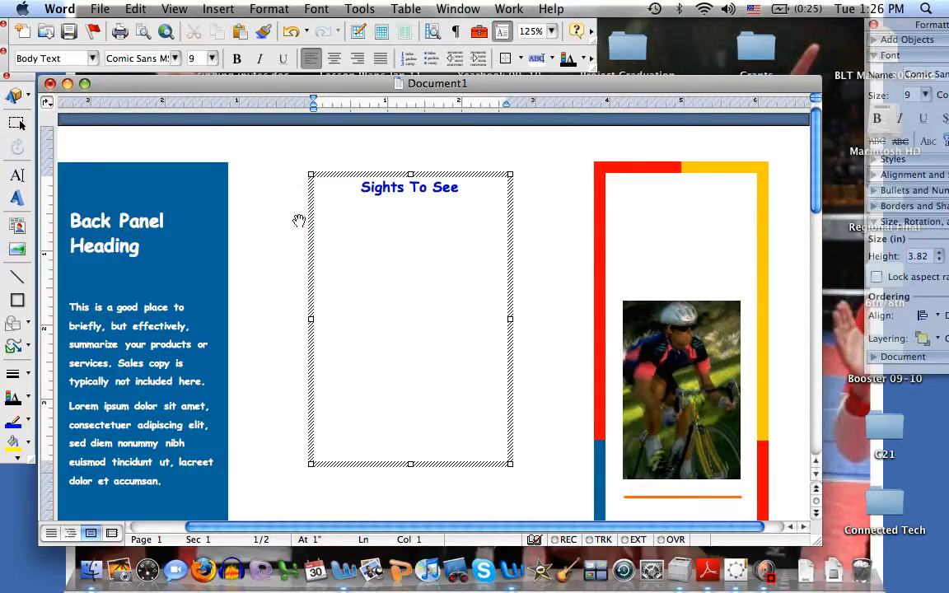
{"action": "type", "text": "Type your"}
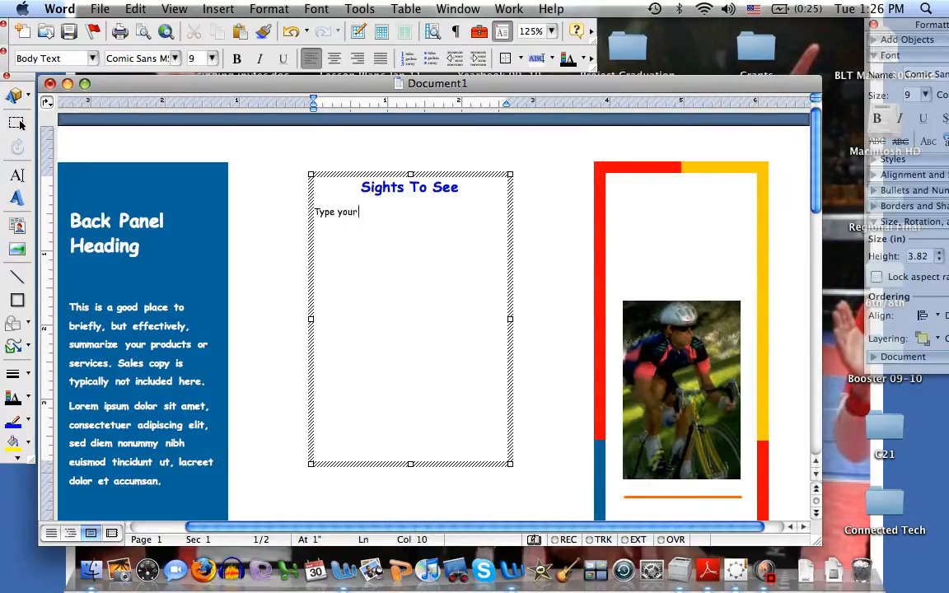
{"action": "type", "text": " information here."}
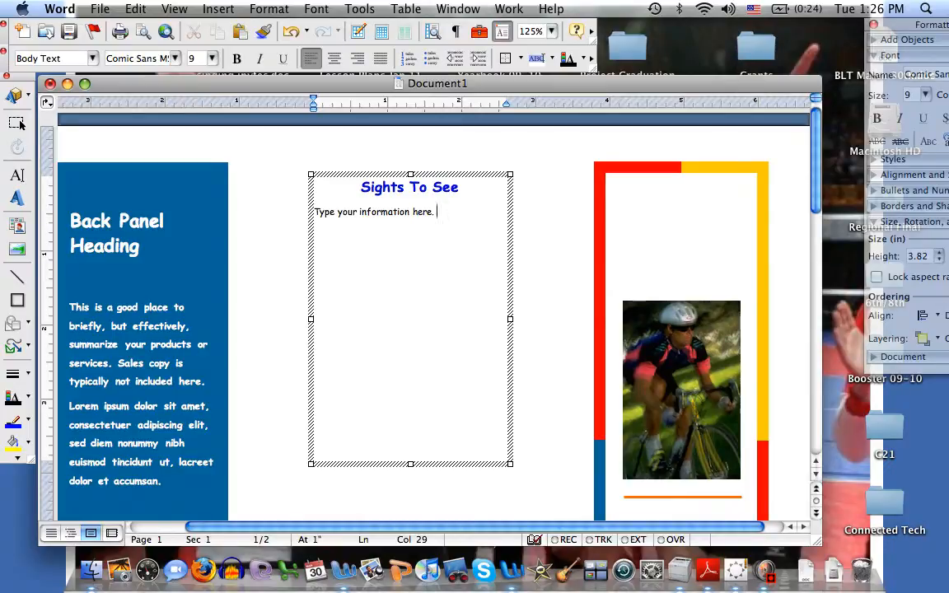
Edit the back panel's placeholder body text
{"action": "left_click", "coordinate": [115, 405]}
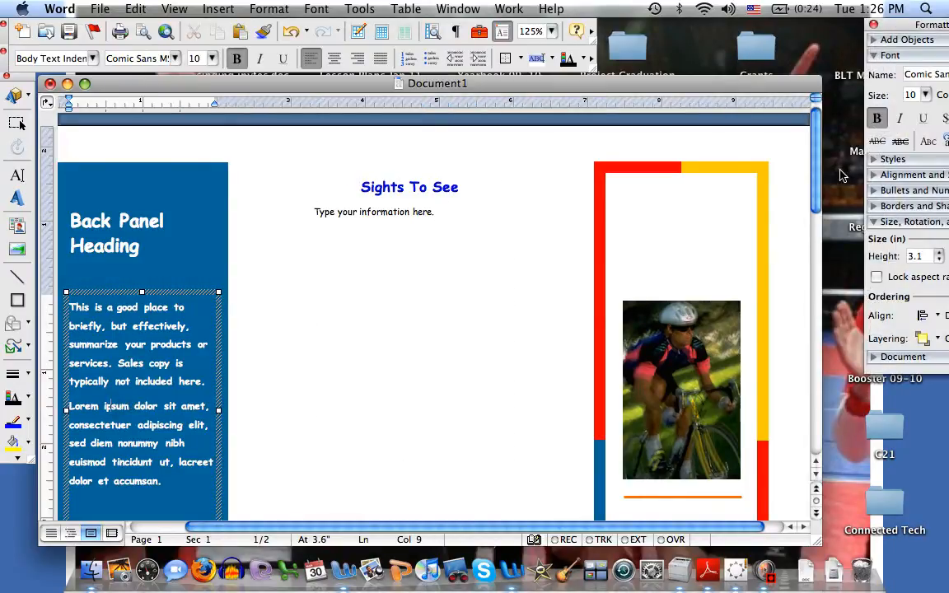
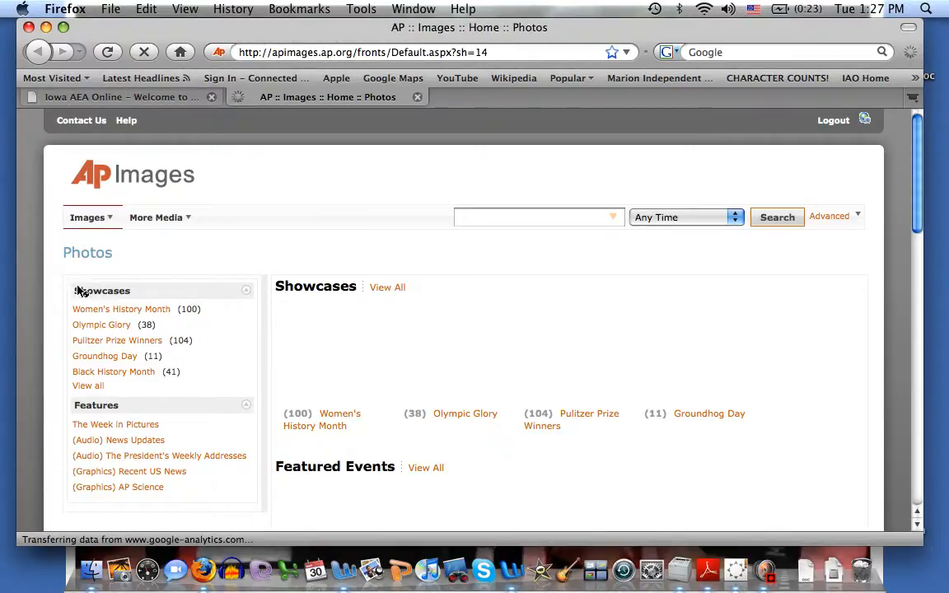
Search AP Images for "dune buggy" photos
{"action": "left_click", "coordinate": [492, 220]}
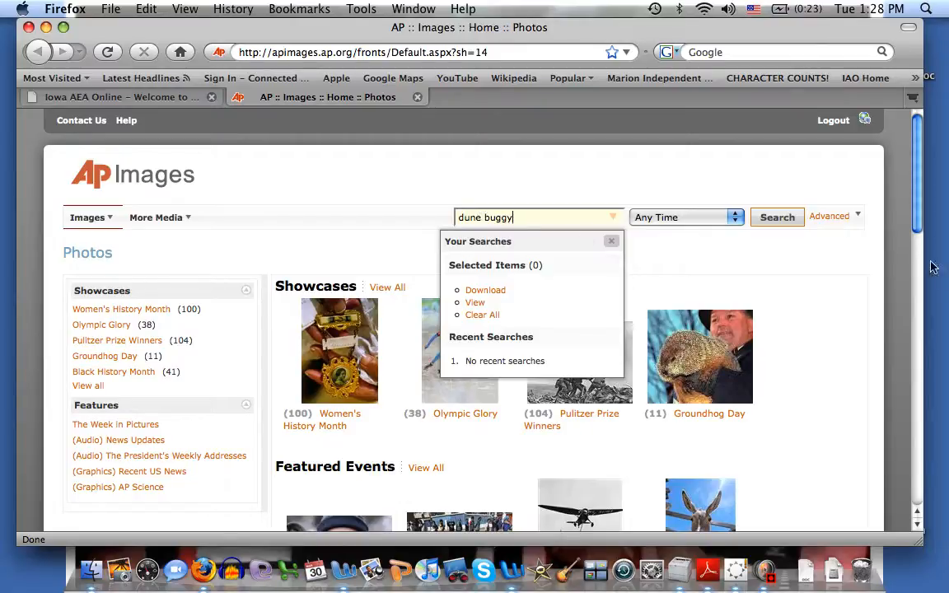
{"action": "left_click", "coordinate": [783, 219]}
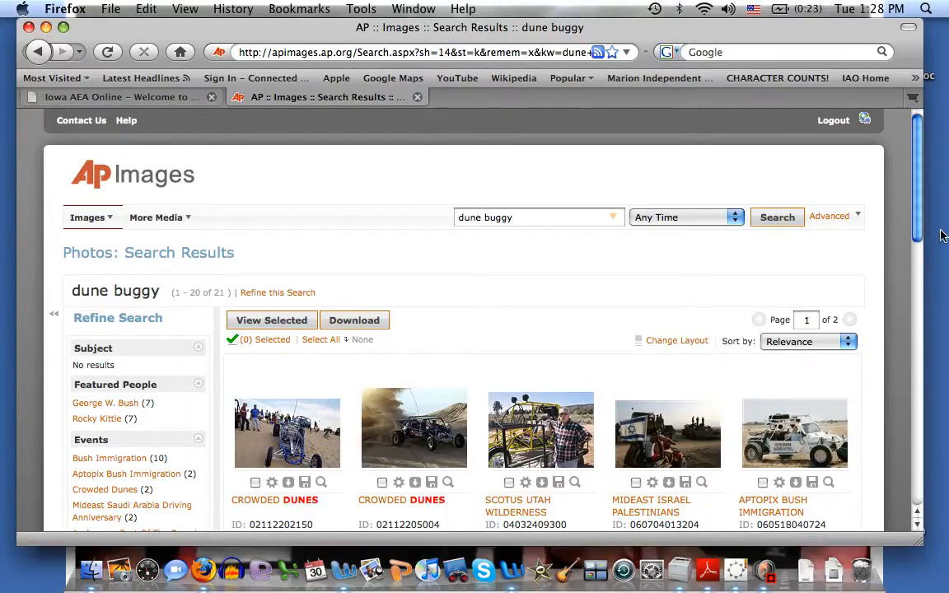
Select the second CROWDED DUNES dune buggy photo and download it, saving the file
{"action": "left_click_drag", "start_coordinate": [918, 233], "coordinate": [946, 471]}
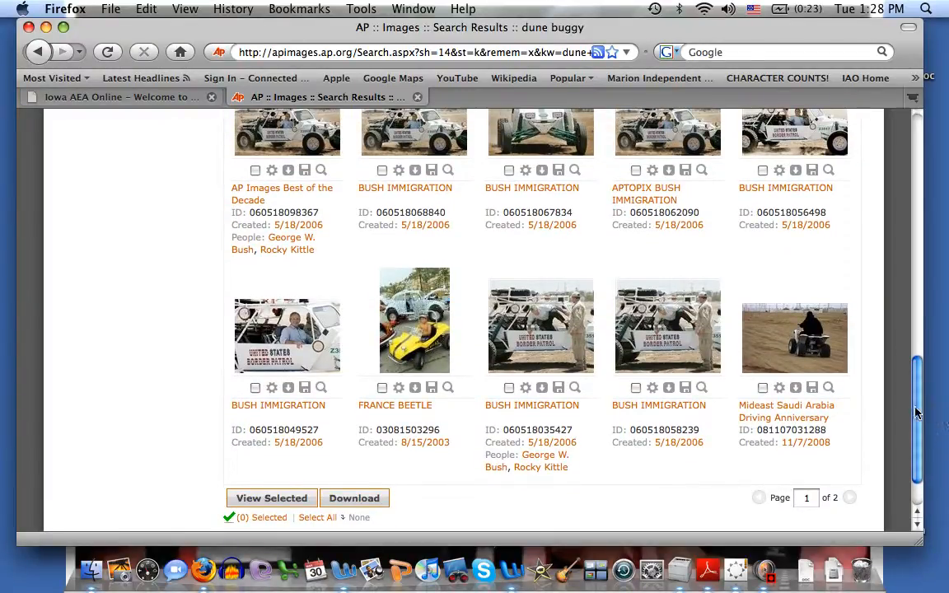
{"action": "left_click_drag", "start_coordinate": [918, 414], "coordinate": [924, 238]}
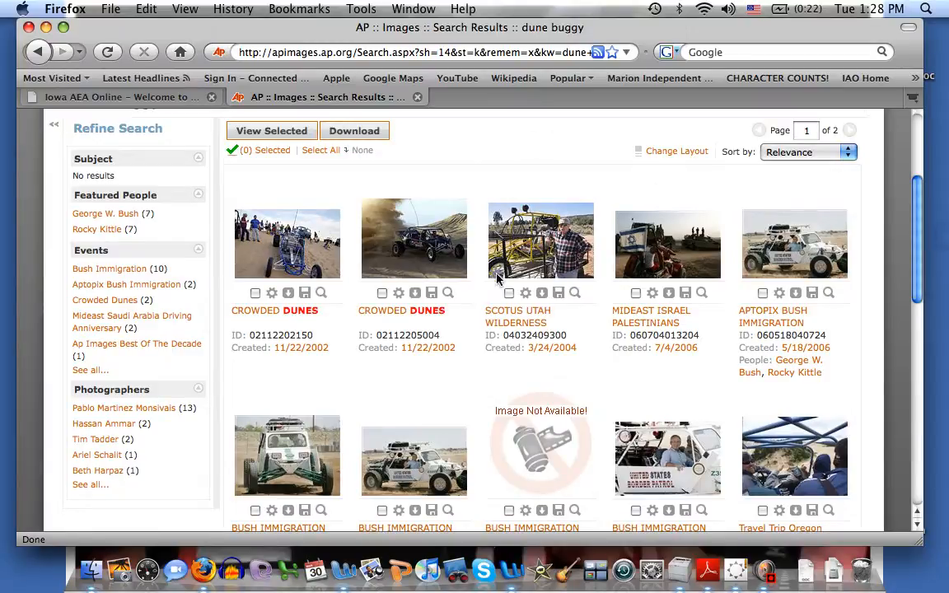
{"action": "mouse_move", "coordinate": [424, 265]}
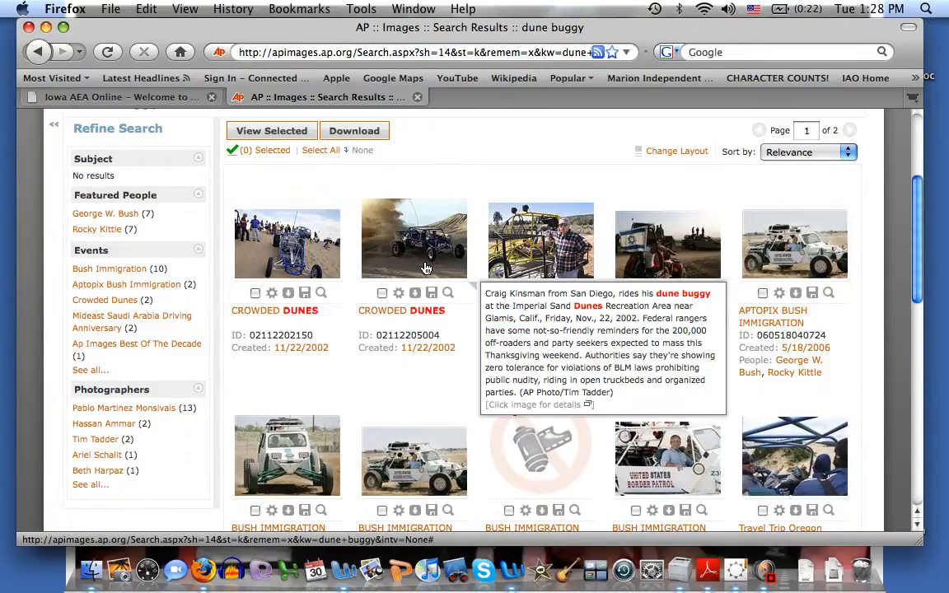
{"action": "left_click", "coordinate": [382, 294]}
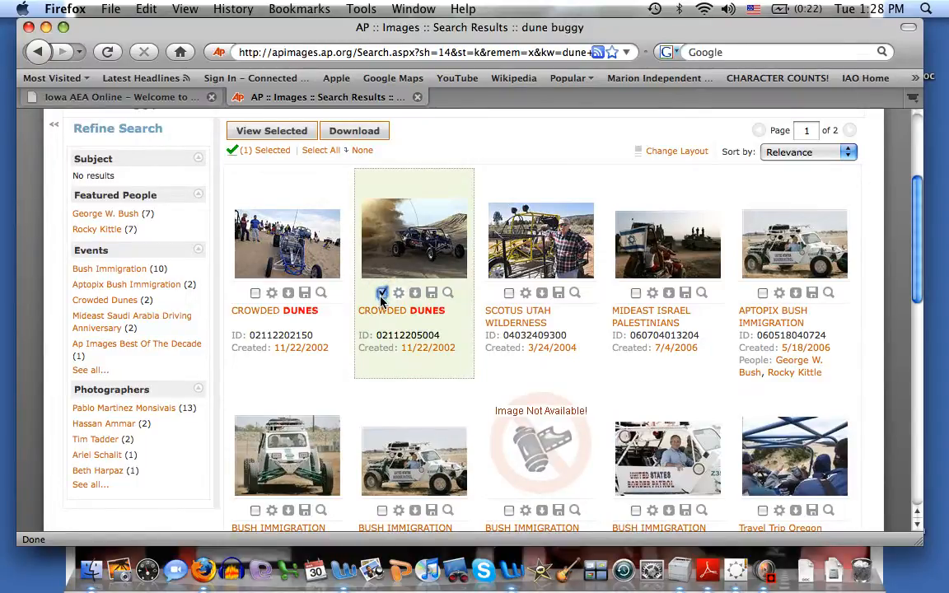
{"action": "left_click", "coordinate": [372, 135]}
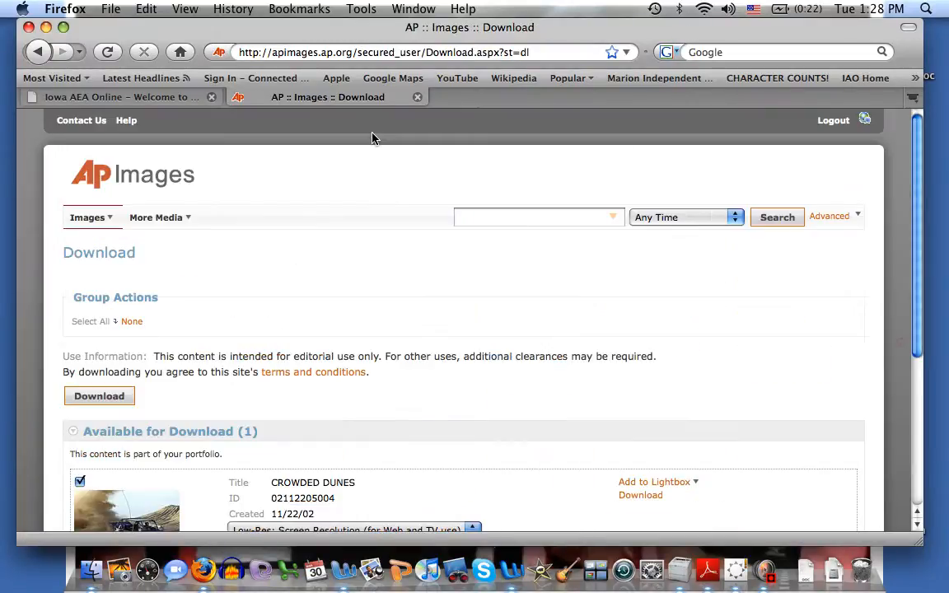
{"action": "left_click", "coordinate": [99, 397]}
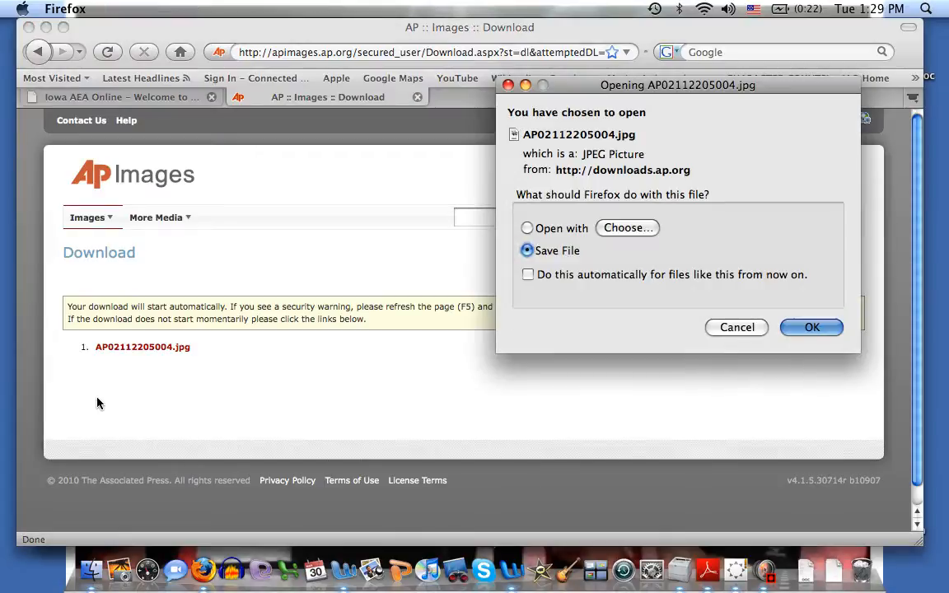
{"action": "left_click", "coordinate": [810, 328]}
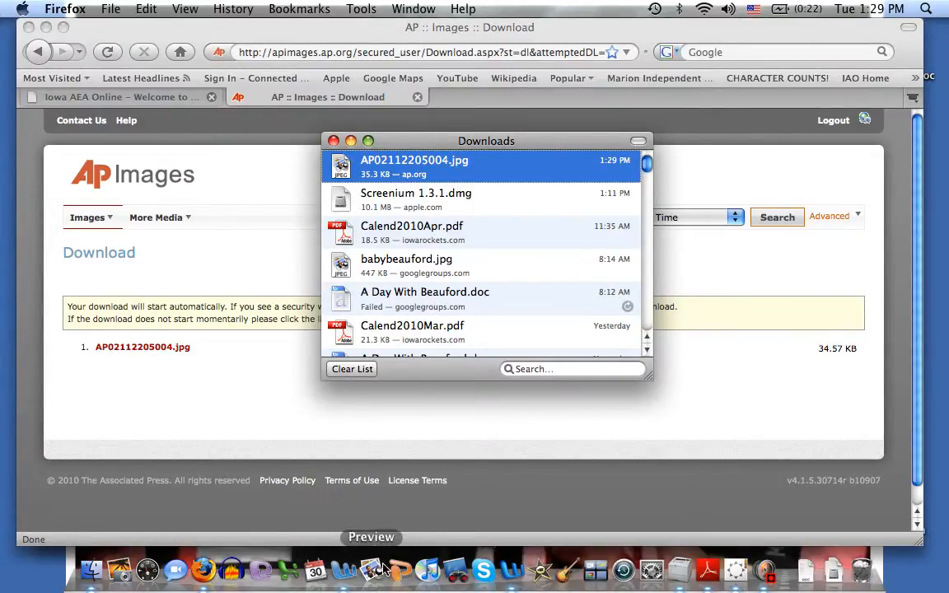
Switch to Word and insert the picture AP02112205004.jpg from the Desktop into the brochure
{"action": "left_click", "coordinate": [508, 578]}
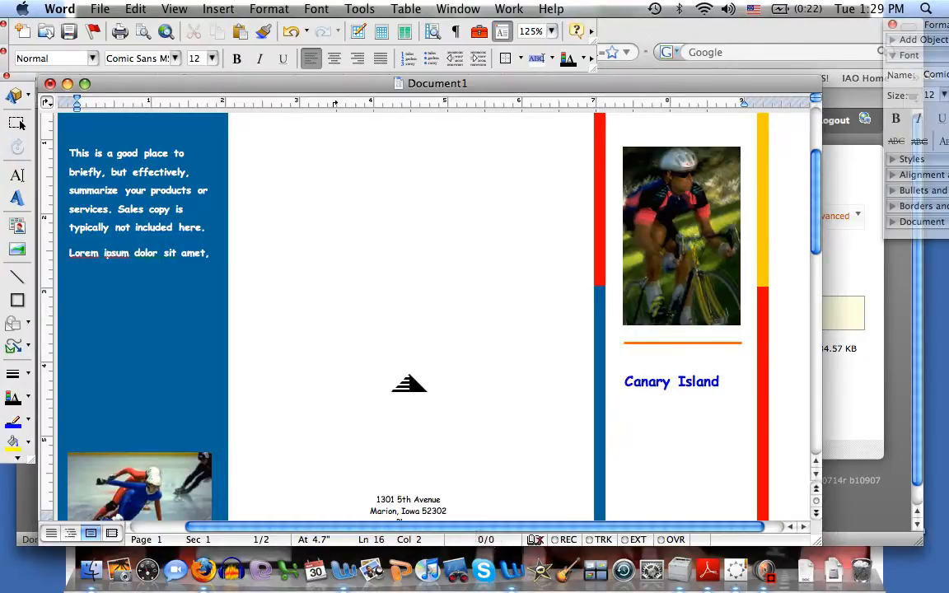
{"action": "left_click", "coordinate": [218, 9]}
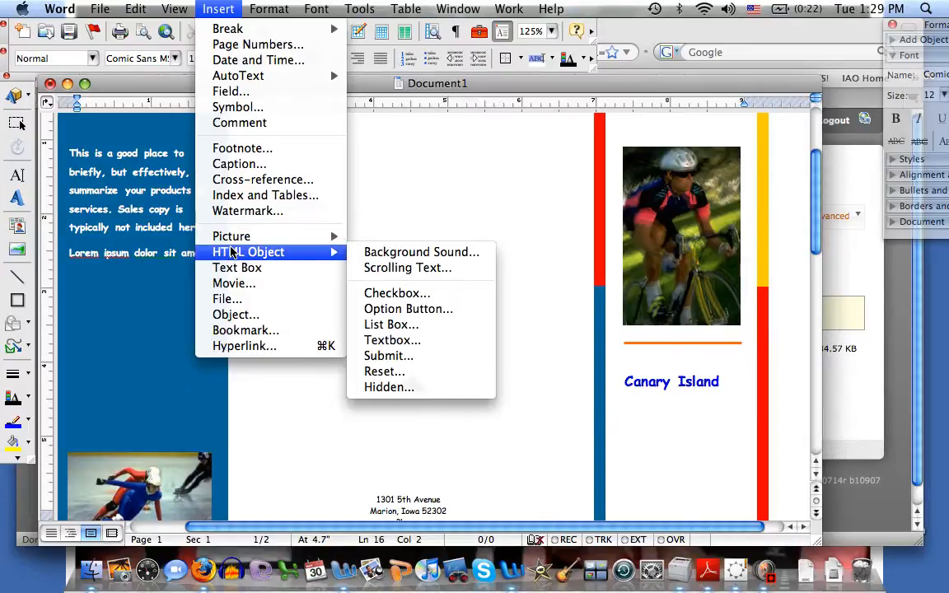
{"action": "mouse_move", "coordinate": [238, 236]}
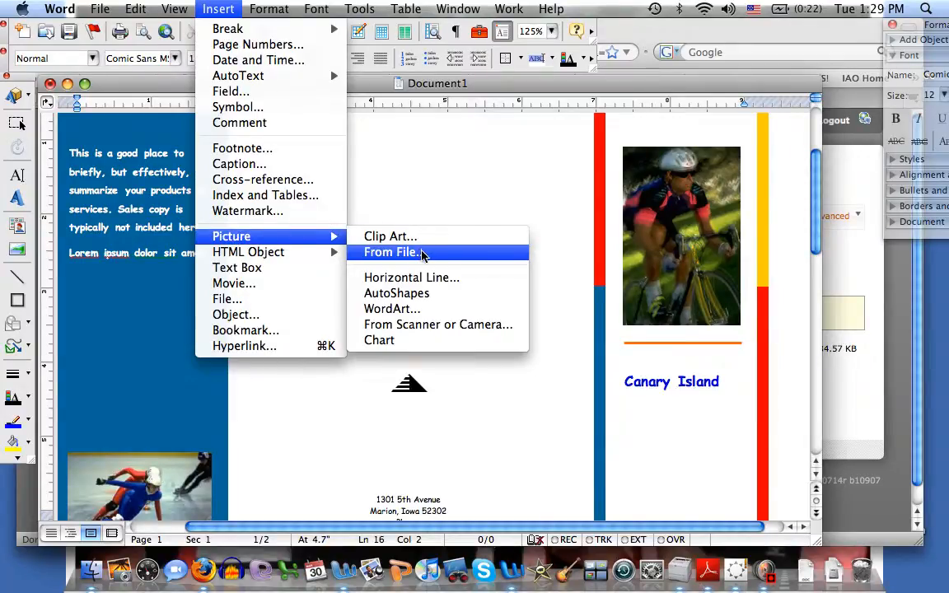
{"action": "left_click", "coordinate": [422, 252]}
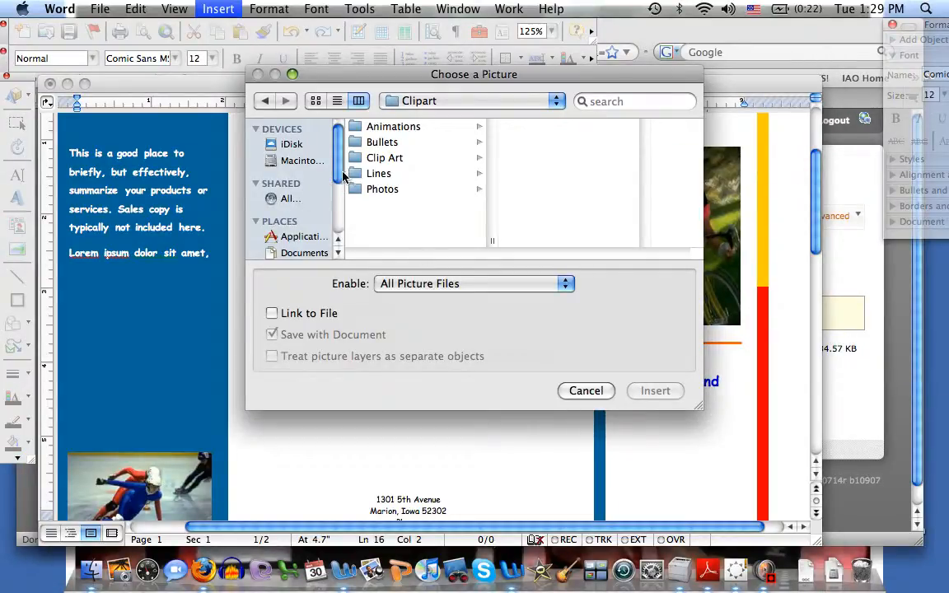
{"action": "left_click_drag", "start_coordinate": [337, 175], "coordinate": [326, 214]}
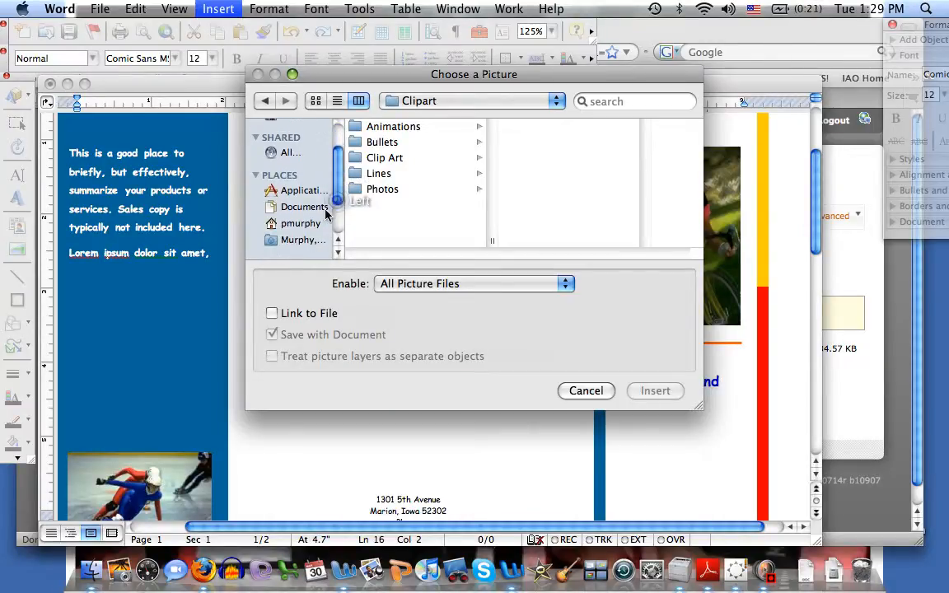
{"action": "left_click", "coordinate": [306, 221]}
{"action": "left_click", "coordinate": [383, 132]}
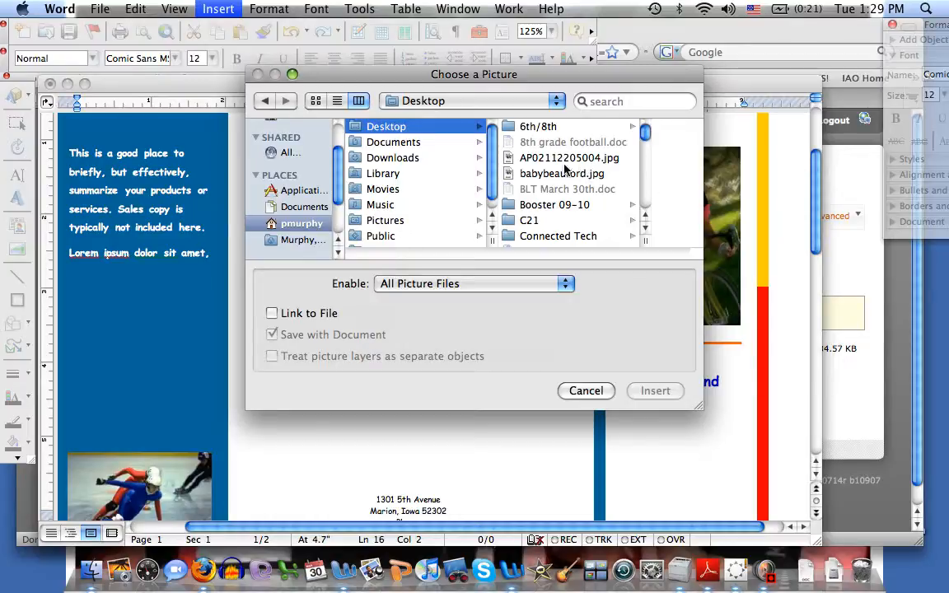
{"action": "left_click", "coordinate": [590, 159]}
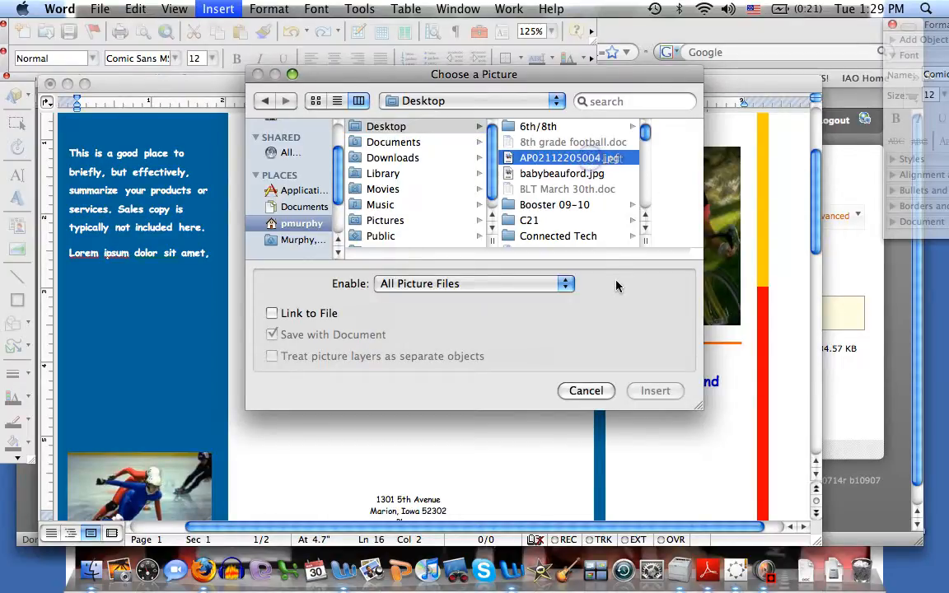
{"action": "left_click", "coordinate": [656, 391]}
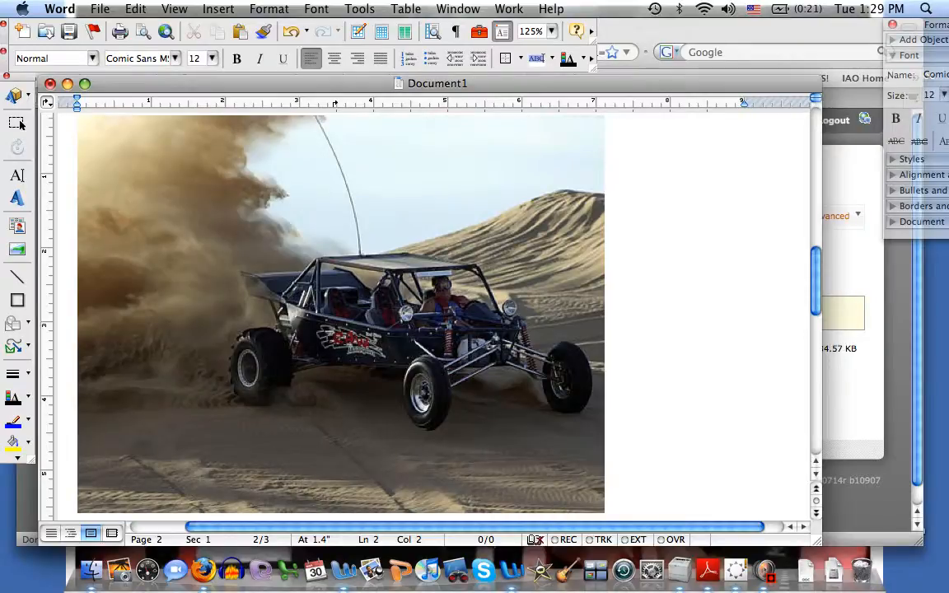
Set the inserted picture's text wrapping to Behind text
{"action": "double_click", "coordinate": [364, 265]}
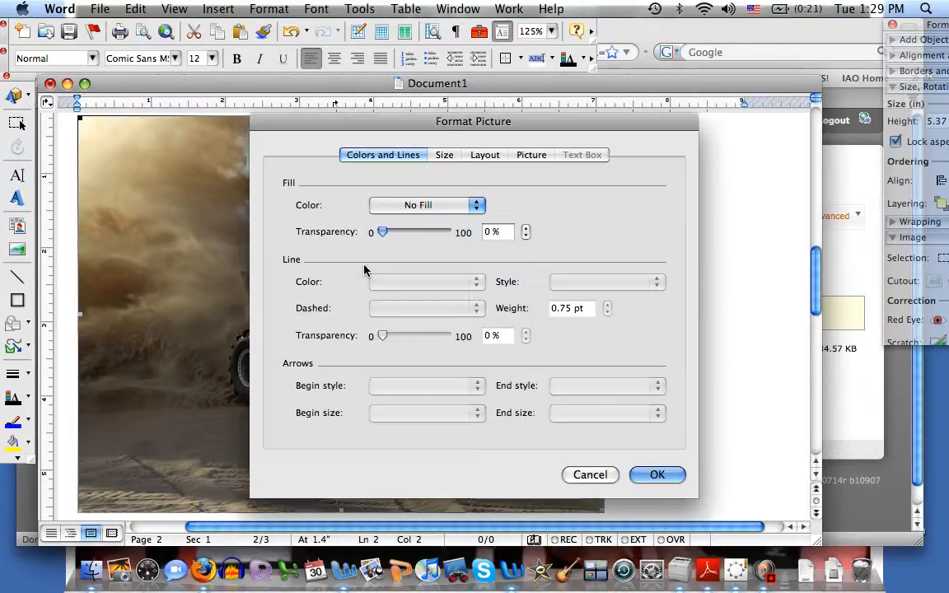
{"action": "left_click", "coordinate": [483, 157]}
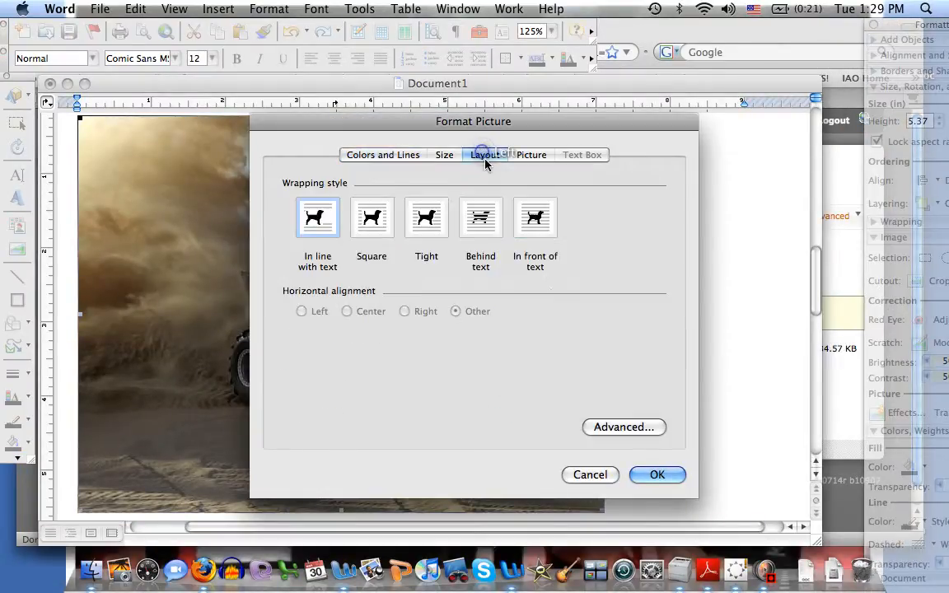
{"action": "left_click", "coordinate": [481, 217]}
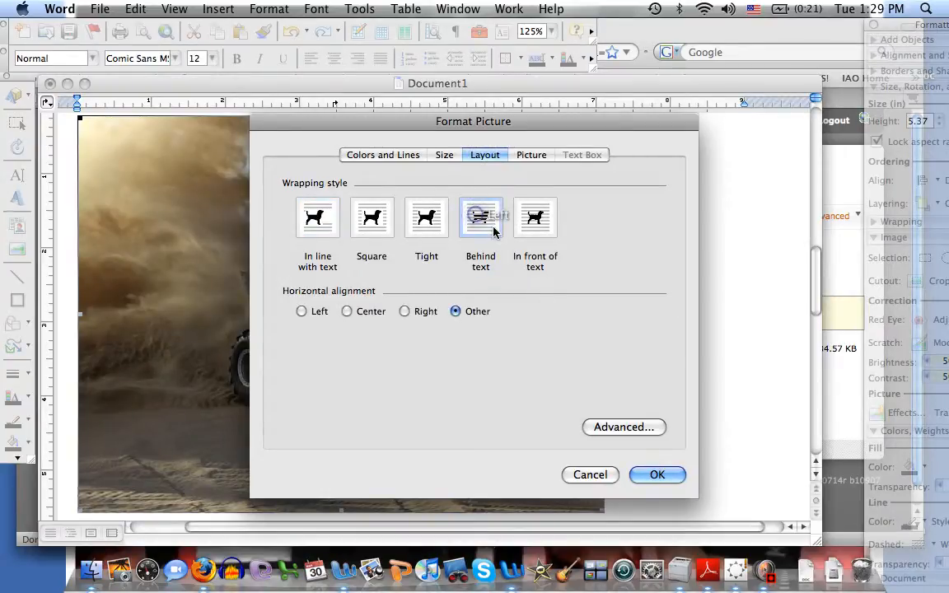
{"action": "left_click", "coordinate": [657, 474]}
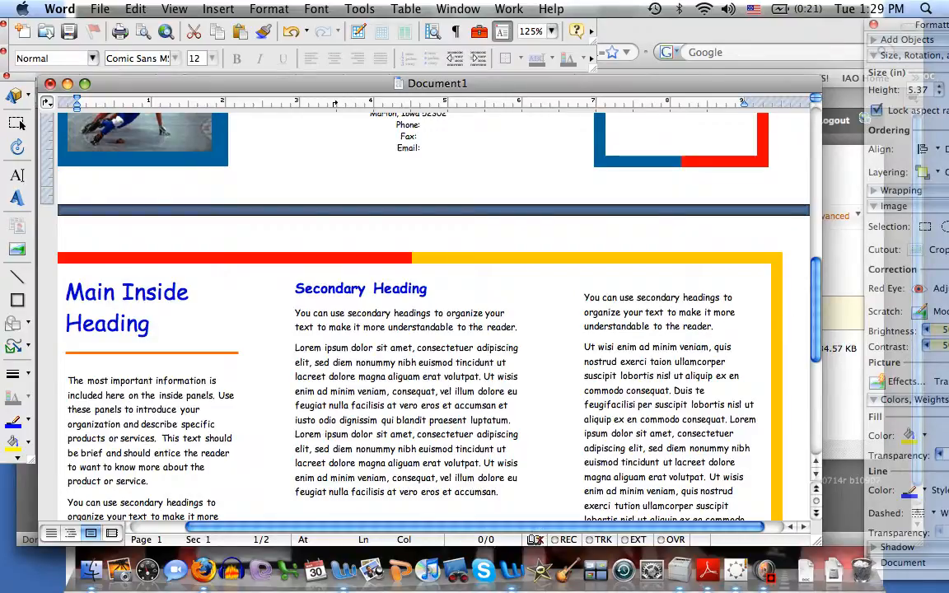
Resize the dune buggy picture down to fit within the middle panel
{"action": "left_click_drag", "start_coordinate": [816, 326], "coordinate": [795, 203]}
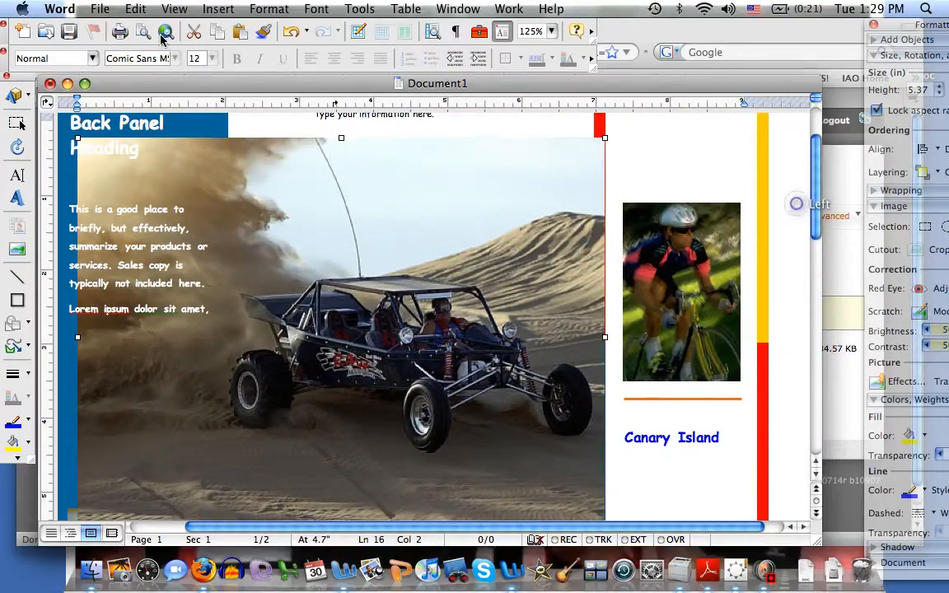
{"action": "left_click_drag", "start_coordinate": [78, 138], "coordinate": [575, 424]}
{"action": "left_click_drag", "start_coordinate": [541, 462], "coordinate": [415, 332]}
Shorten the middle panel's text box so it ends above the dune buggy picture
{"action": "left_click", "coordinate": [398, 212]}
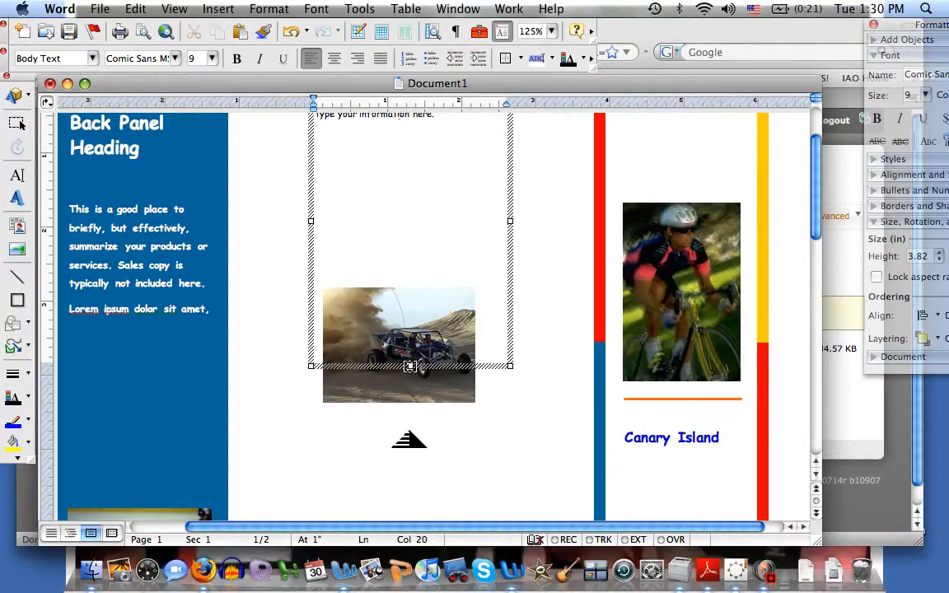
{"action": "left_click_drag", "start_coordinate": [410, 365], "coordinate": [398, 267]}
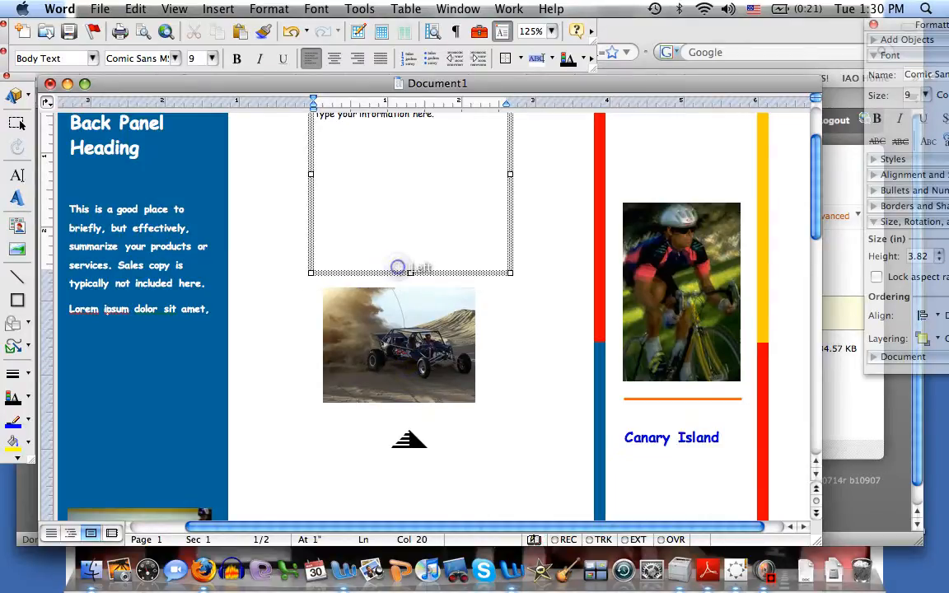
{"action": "left_click", "coordinate": [397, 318]}
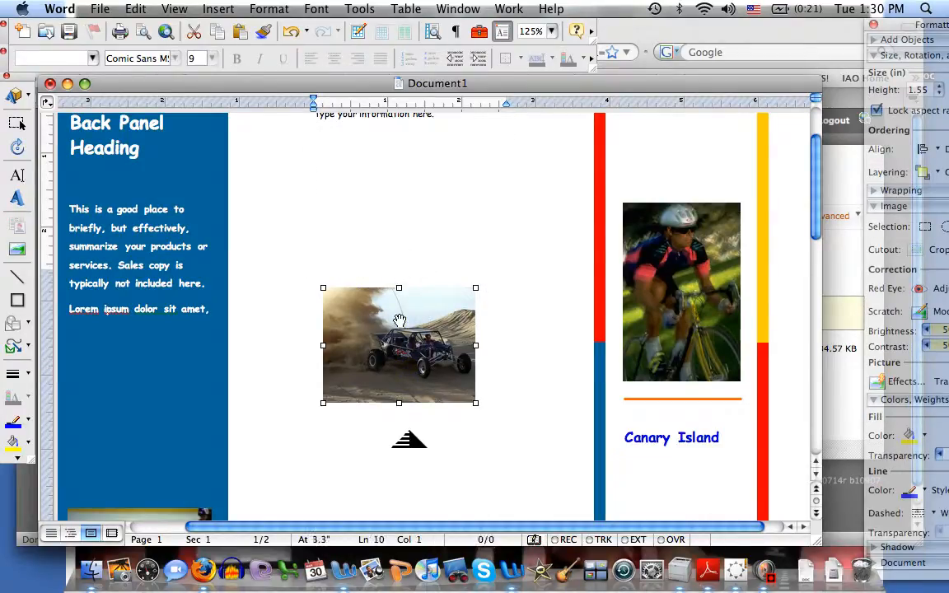
Switch to Firefox, open iCLIPART for Schools from Iowa AEA Online, and search clip art for "island"
{"action": "left_click", "coordinate": [203, 569]}
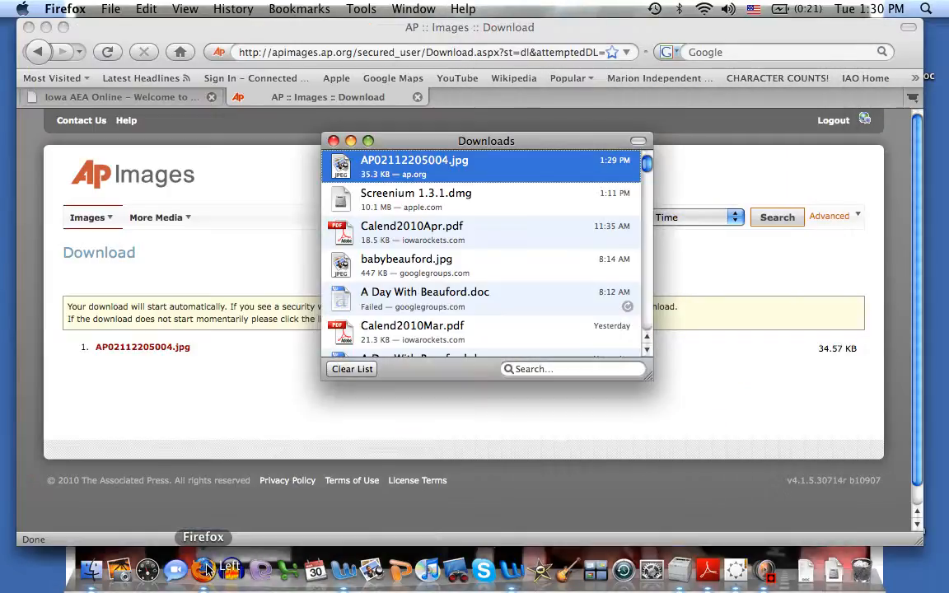
{"action": "left_click", "coordinate": [160, 96]}
{"action": "left_click", "coordinate": [177, 96]}
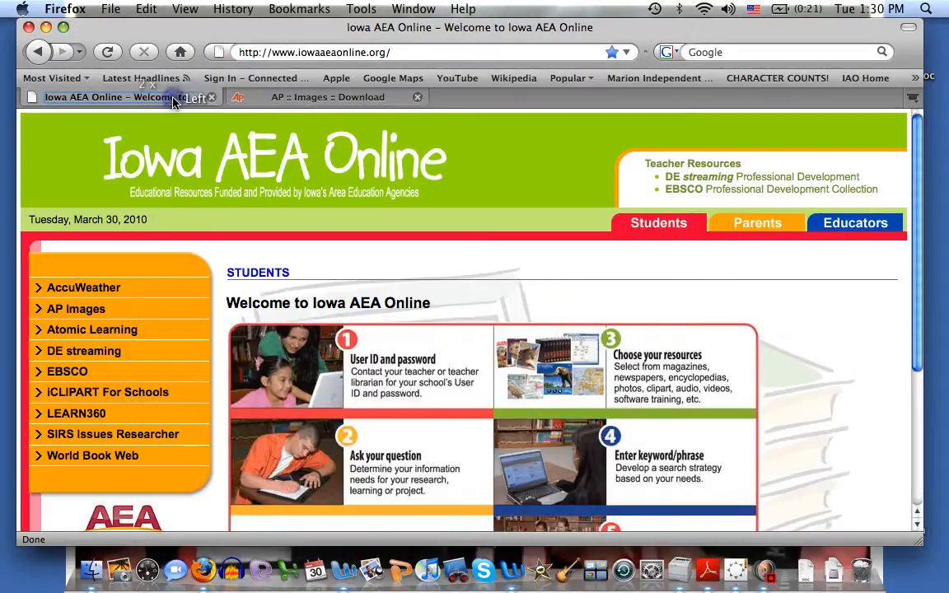
{"action": "left_click", "coordinate": [99, 400]}
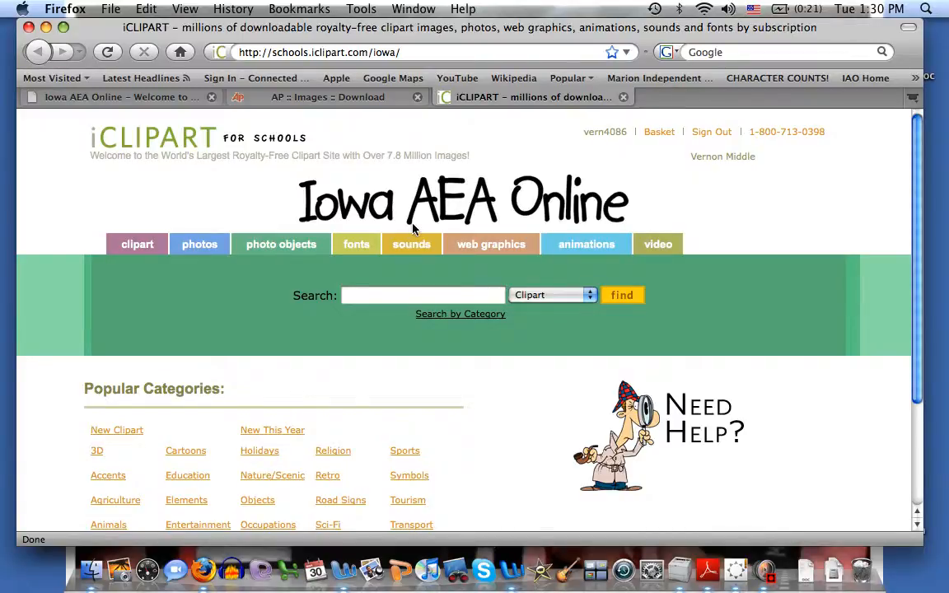
{"action": "left_click", "coordinate": [380, 298]}
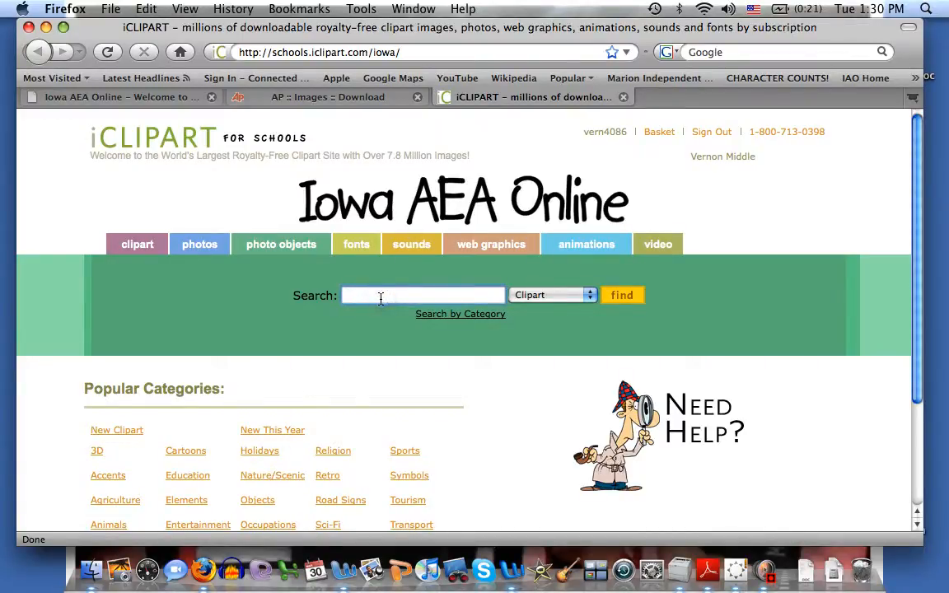
{"action": "type", "text": "island"}
{"action": "key", "text": "Return"}
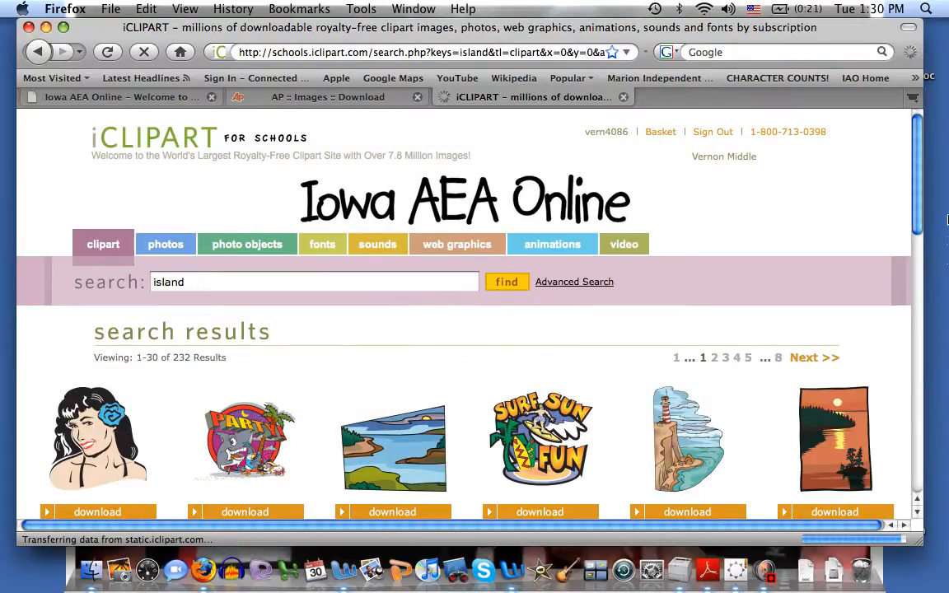
Copy the blue island clip art image with a palm tree from the search results
{"action": "left_click_drag", "start_coordinate": [917, 227], "coordinate": [911, 297]}
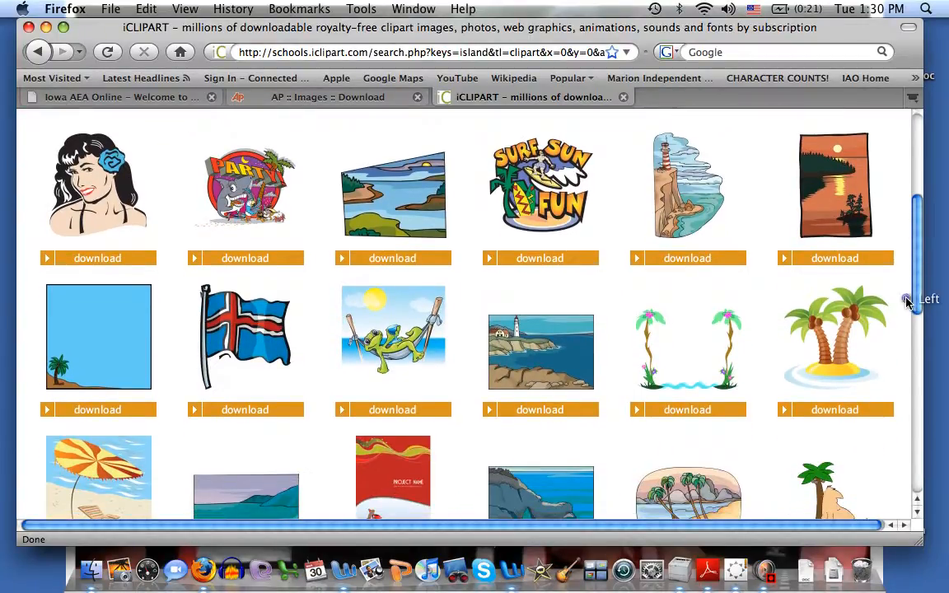
{"action": "right_click", "coordinate": [101, 336]}
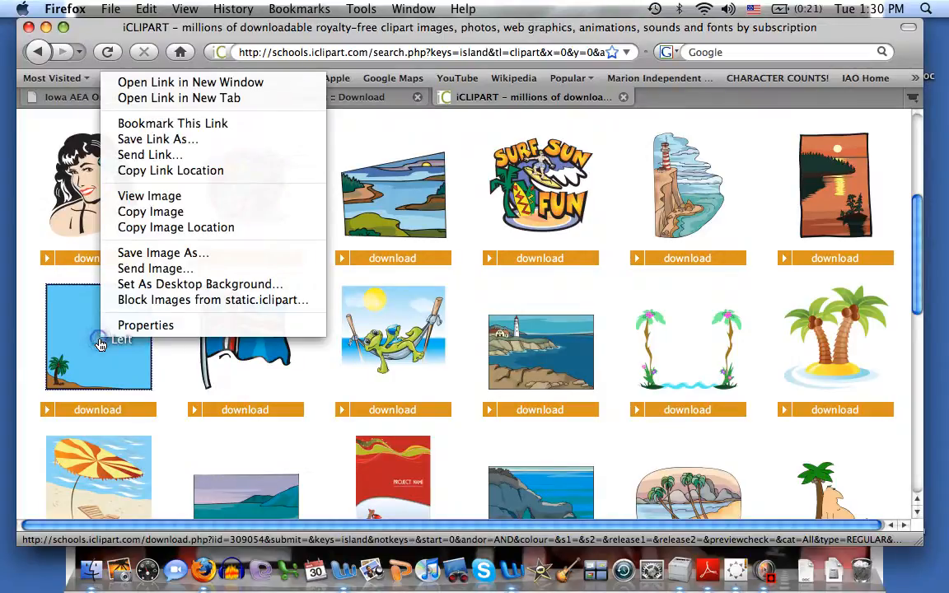
{"action": "left_click", "coordinate": [150, 212]}
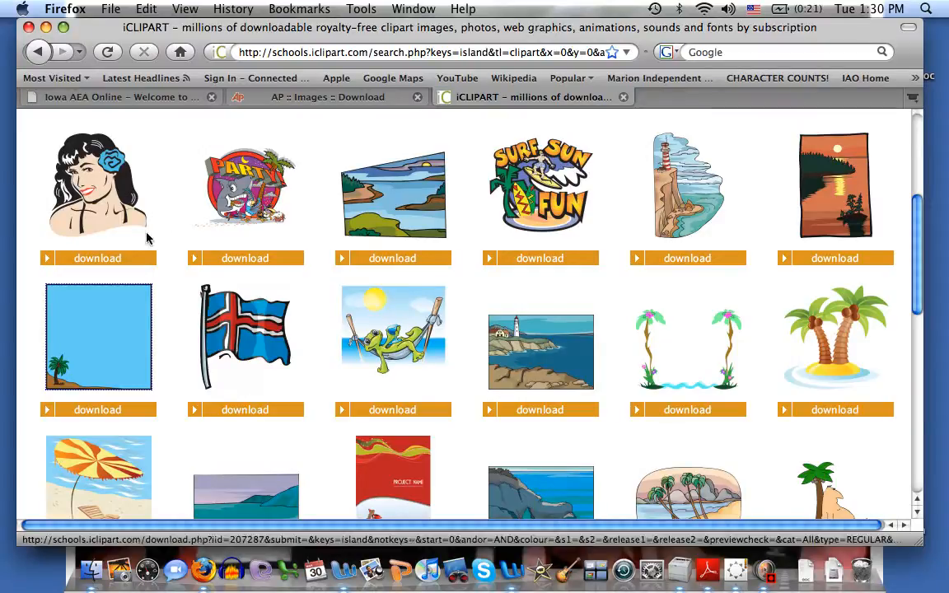
Switch back to Word and paste the island clip art into the back panel below its text
{"action": "left_click", "coordinate": [503, 576]}
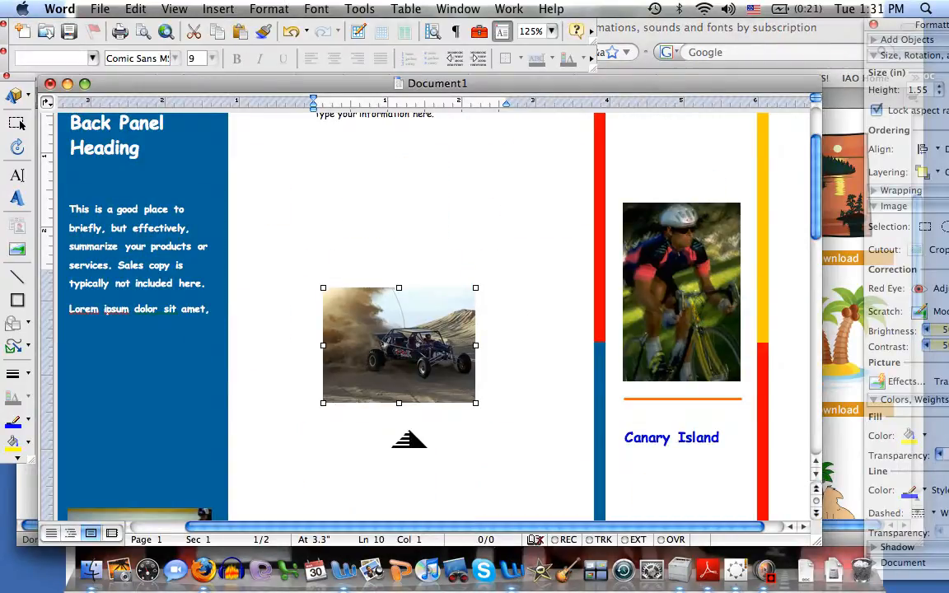
{"action": "left_click", "coordinate": [152, 263]}
{"action": "double_click", "coordinate": [102, 388]}
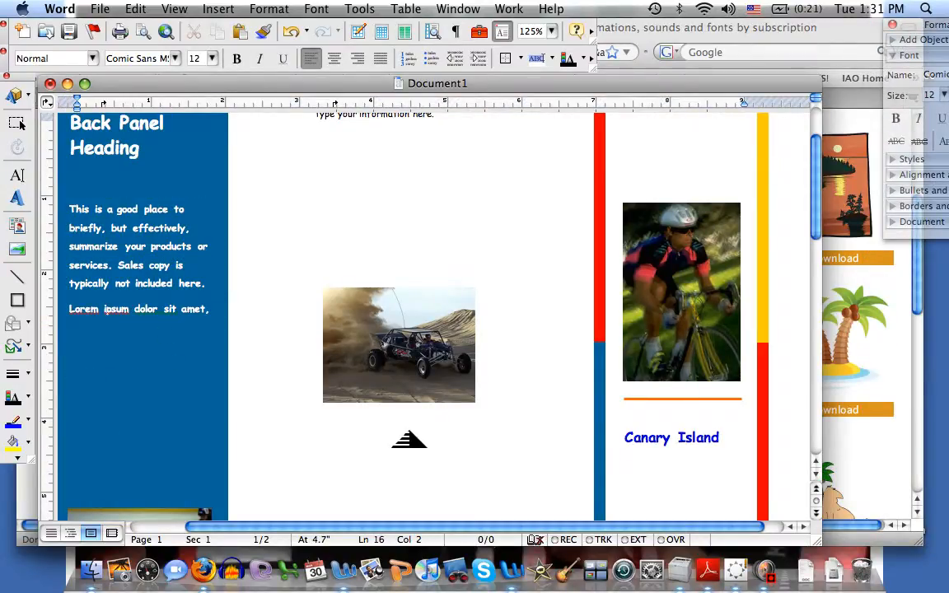
{"action": "left_click", "coordinate": [135, 9]}
{"action": "left_click", "coordinate": [150, 116]}
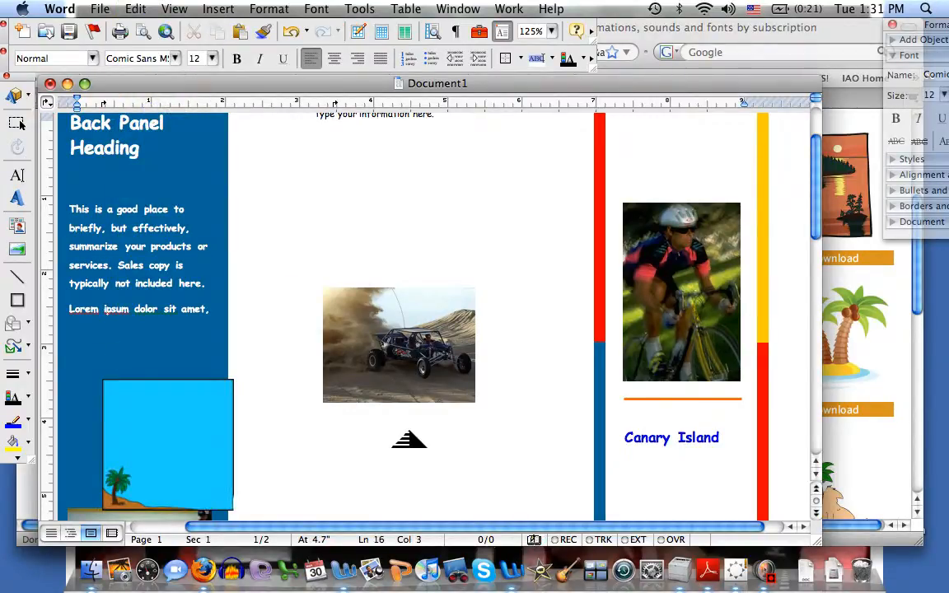
Set the clip art's wrapping to Behind text and move it up within the back panel
{"action": "double_click", "coordinate": [167, 440]}
{"action": "left_click", "coordinate": [478, 216]}
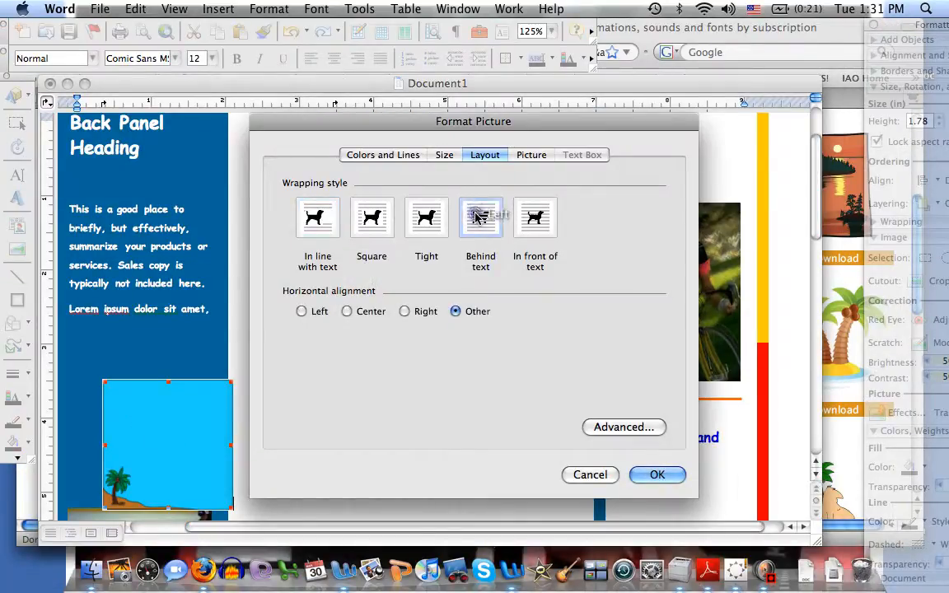
{"action": "left_click", "coordinate": [657, 475]}
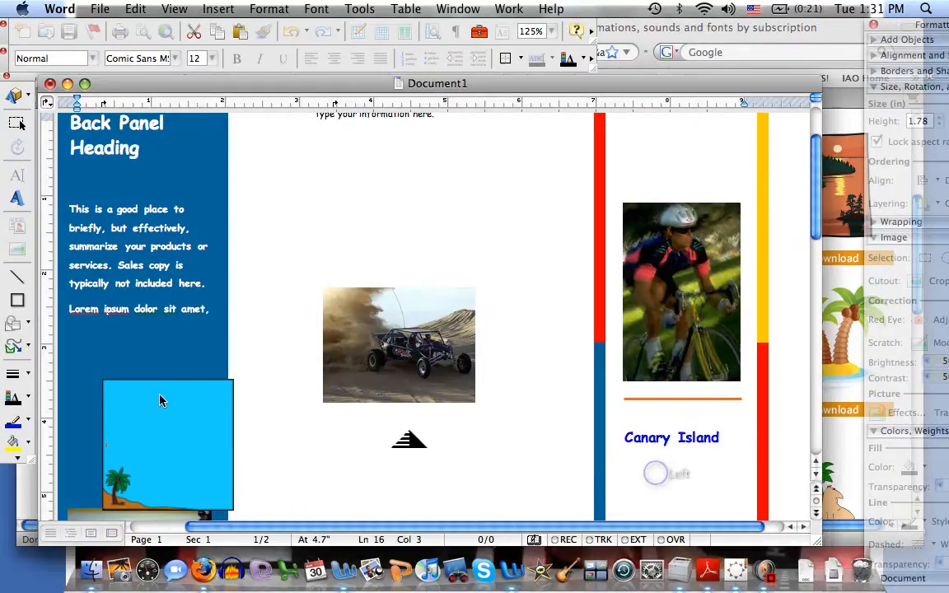
{"action": "left_click_drag", "start_coordinate": [185, 420], "coordinate": [143, 392]}
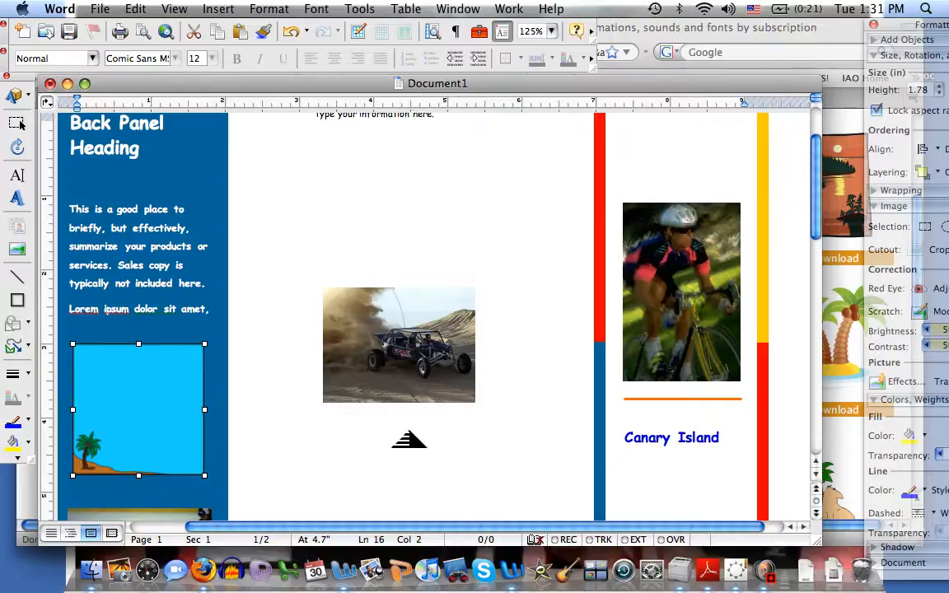
Copy the first Secondary Heading in the middle inside panel on page 2
{"action": "mouse_move", "coordinate": [814, 169]}
{"action": "left_mouse_down"}
{"action": "mouse_move", "coordinate": [811, 328]}
{"action": "mouse_move", "coordinate": [814, 188]}
{"action": "left_mouse_up"}
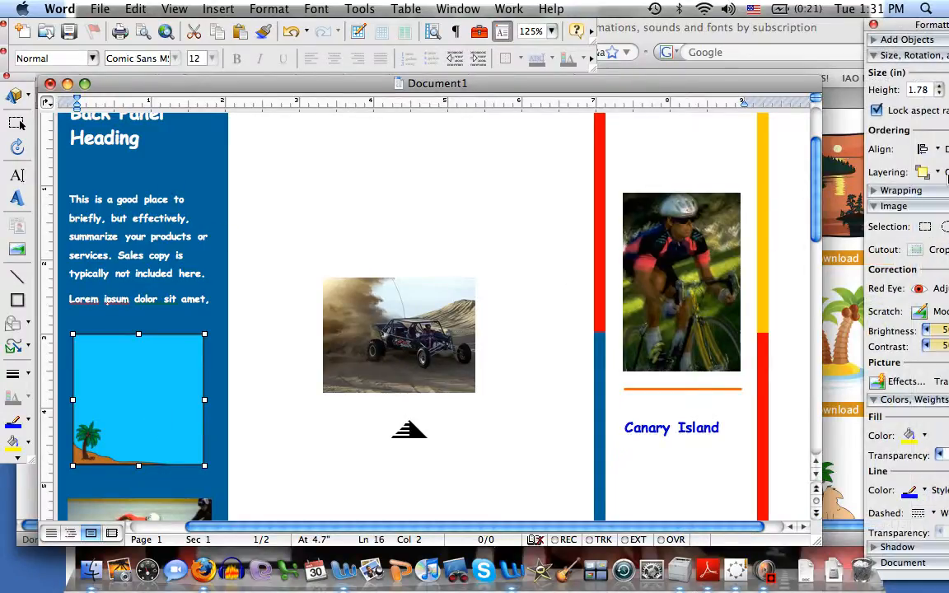
{"action": "left_click_drag", "start_coordinate": [817, 181], "coordinate": [798, 348]}
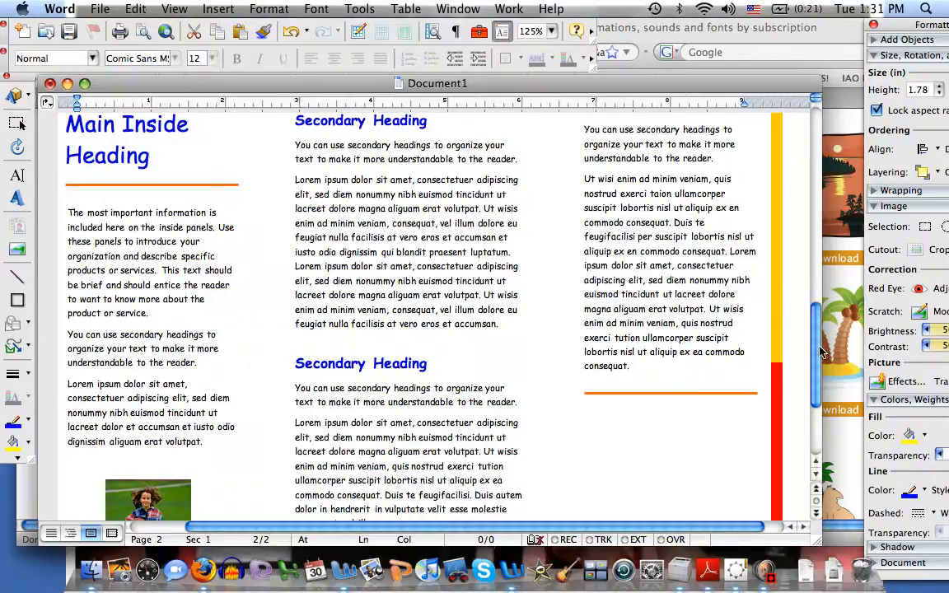
{"action": "left_click_drag", "start_coordinate": [821, 352], "coordinate": [815, 320]}
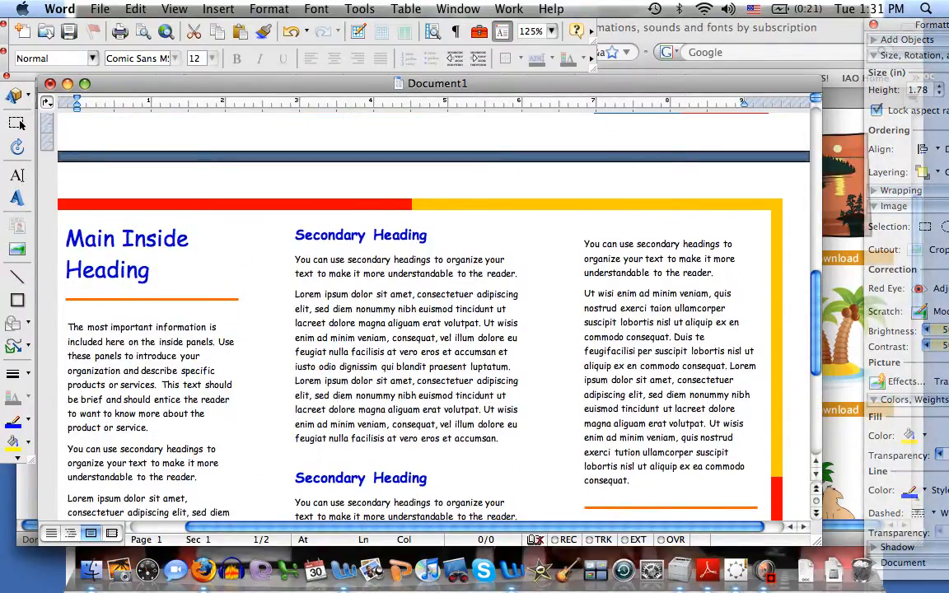
{"action": "left_click_drag", "start_coordinate": [434, 235], "coordinate": [294, 236]}
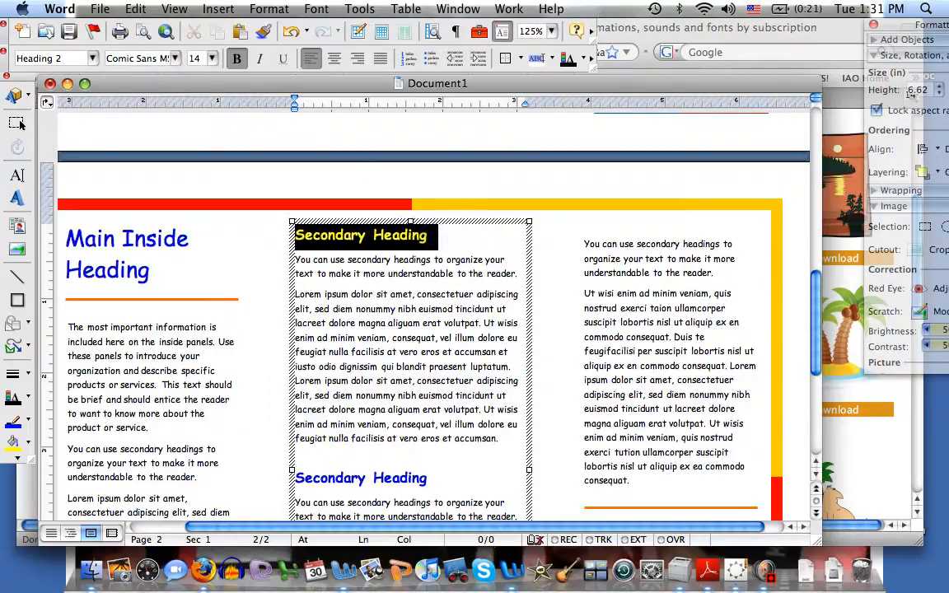
{"action": "left_click", "coordinate": [135, 8]}
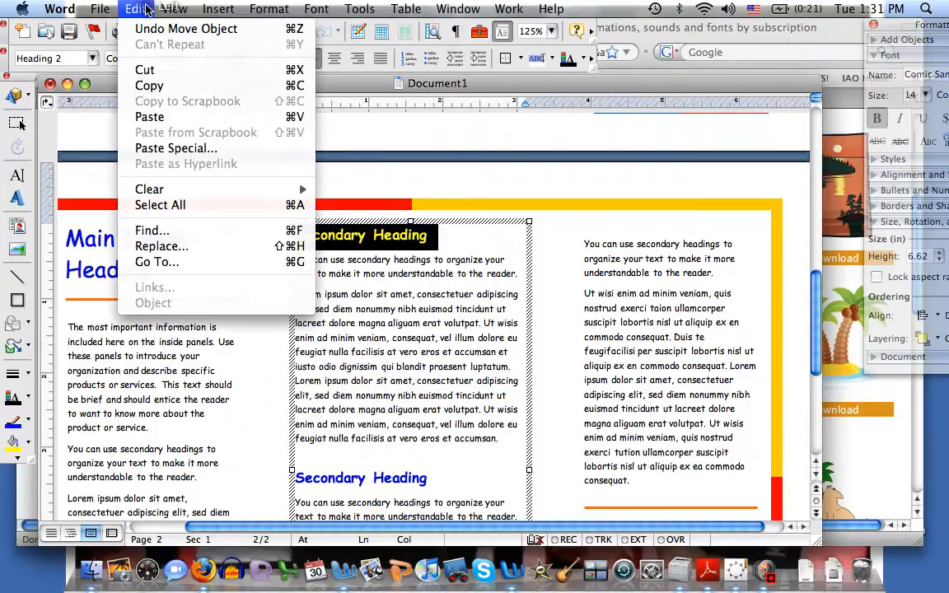
{"action": "left_click", "coordinate": [150, 85]}
Paste the Secondary Heading at the top of the right inside panel and remove the extra blank lines
{"action": "left_click", "coordinate": [611, 269]}
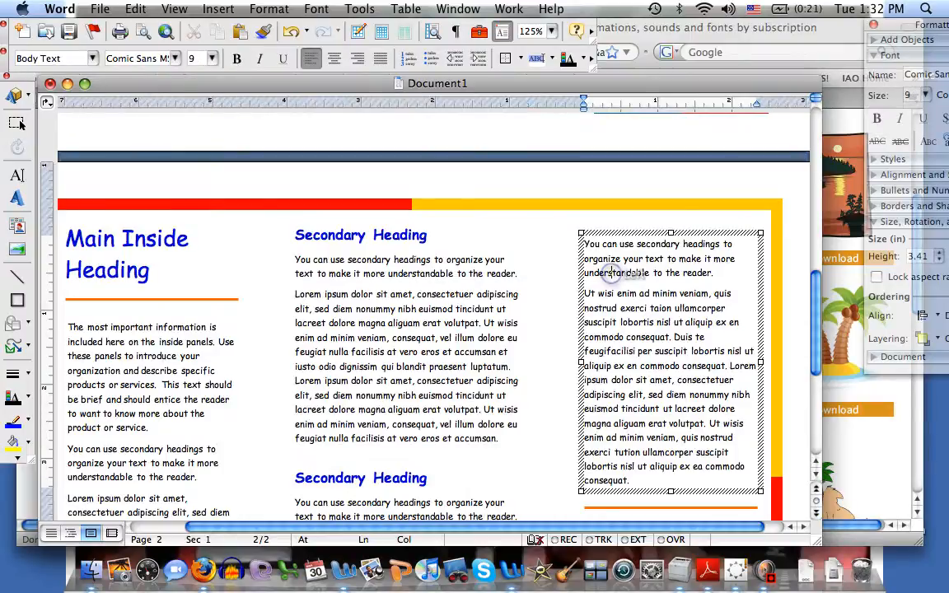
{"action": "key", "text": "Return"}
{"action": "key", "text": "Return"}
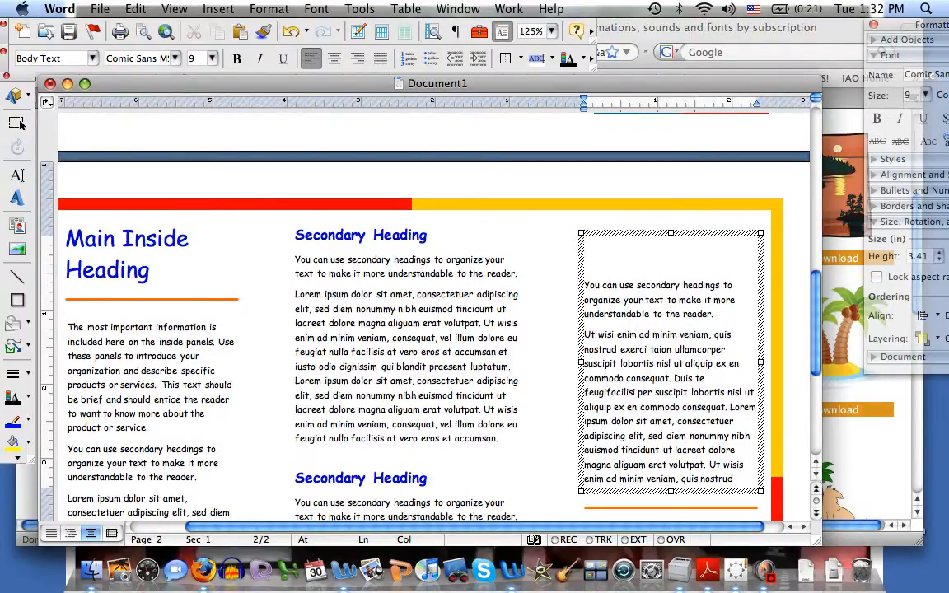
{"action": "key", "text": "super+v"}
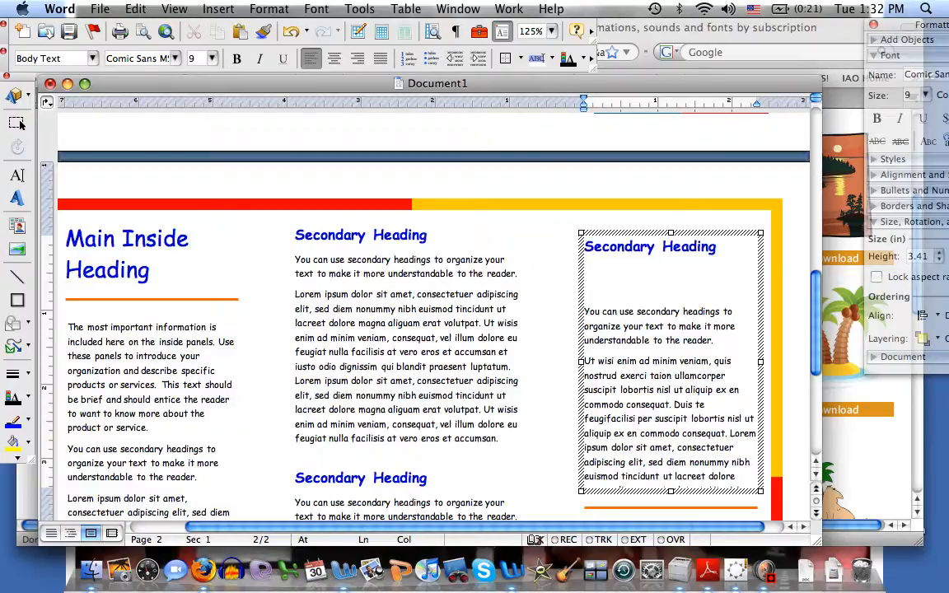
{"action": "key", "text": "Delete"}
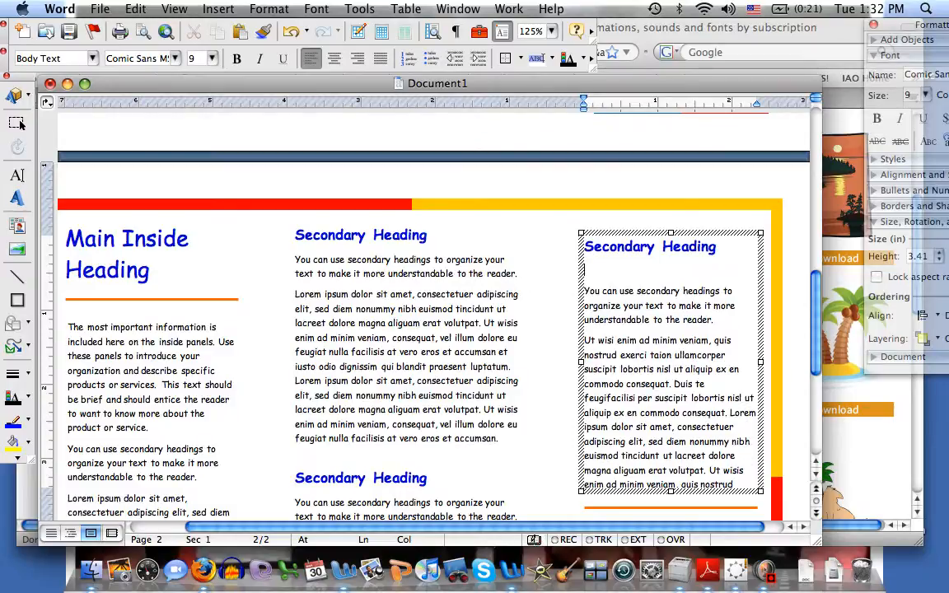
{"action": "key", "text": "BackSpace"}
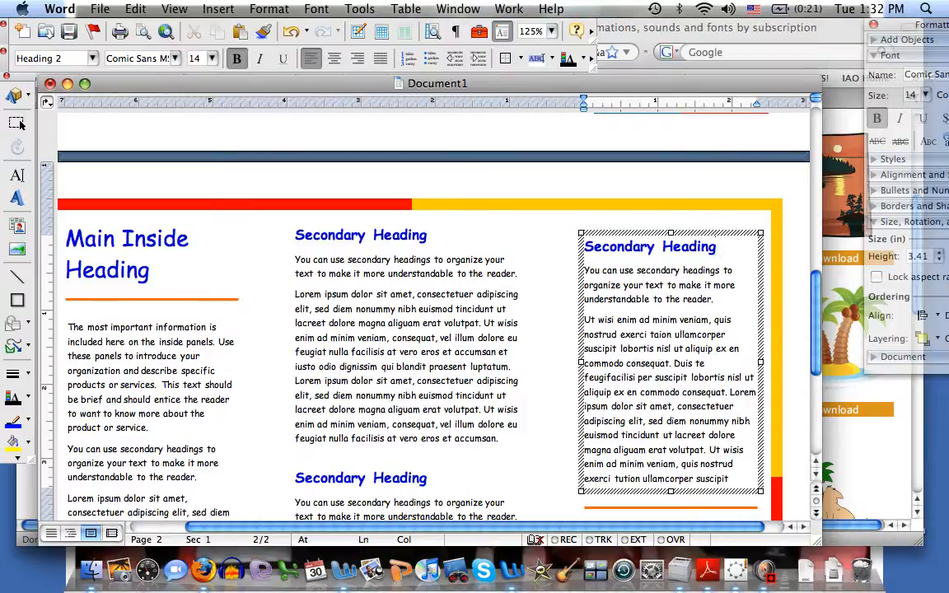
Delete the second Secondary Heading in the middle inside panel
{"action": "left_click_drag", "start_coordinate": [818, 311], "coordinate": [810, 360]}
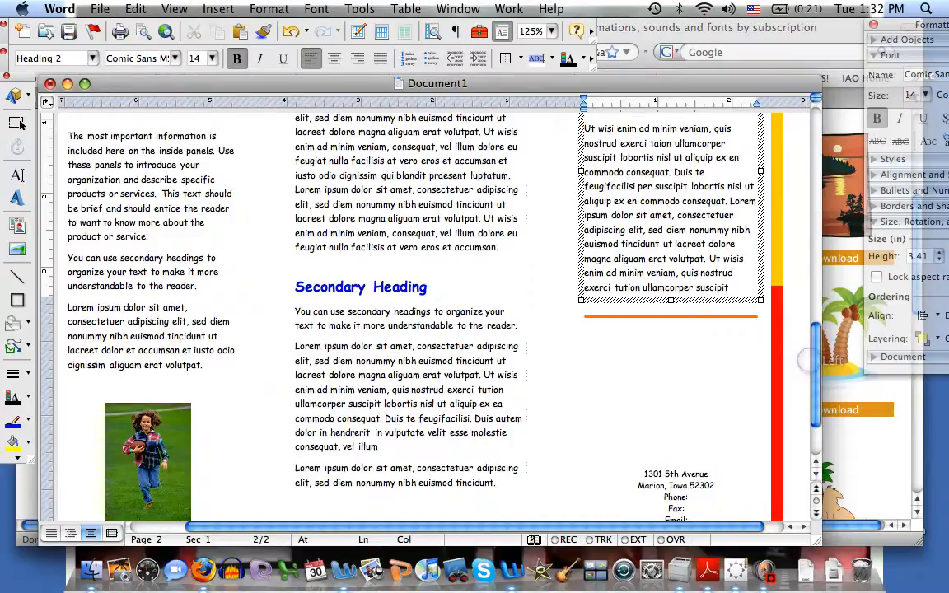
{"action": "left_click", "coordinate": [418, 311]}
{"action": "triple_click", "coordinate": [439, 281]}
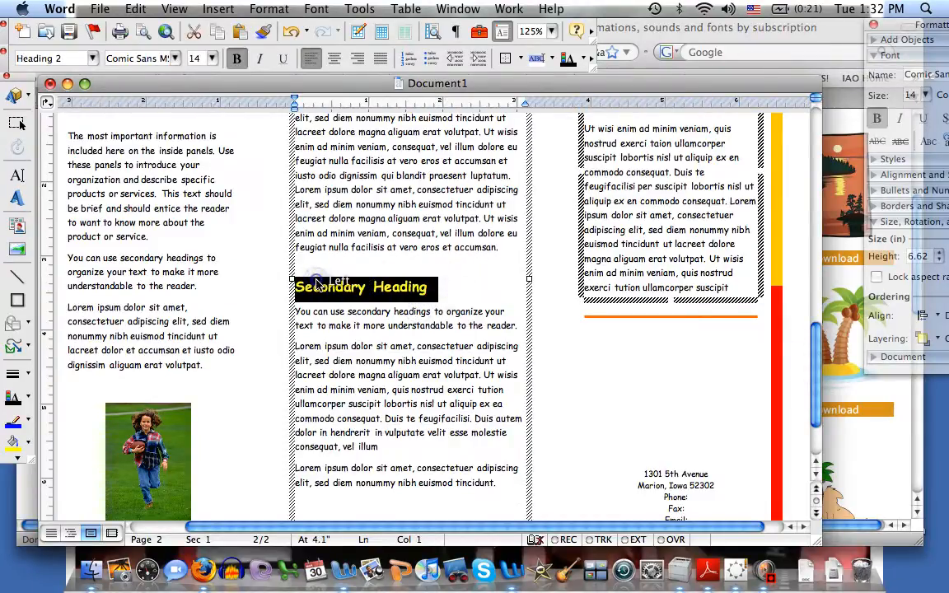
{"action": "key", "text": "Delete"}
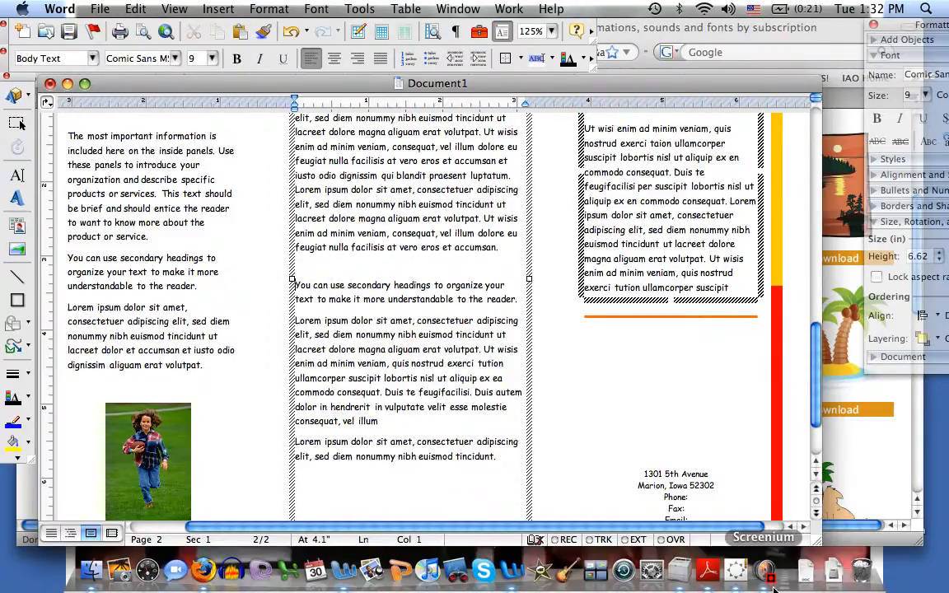
{"action": "left_click_drag", "start_coordinate": [814, 412], "coordinate": [795, 273]}
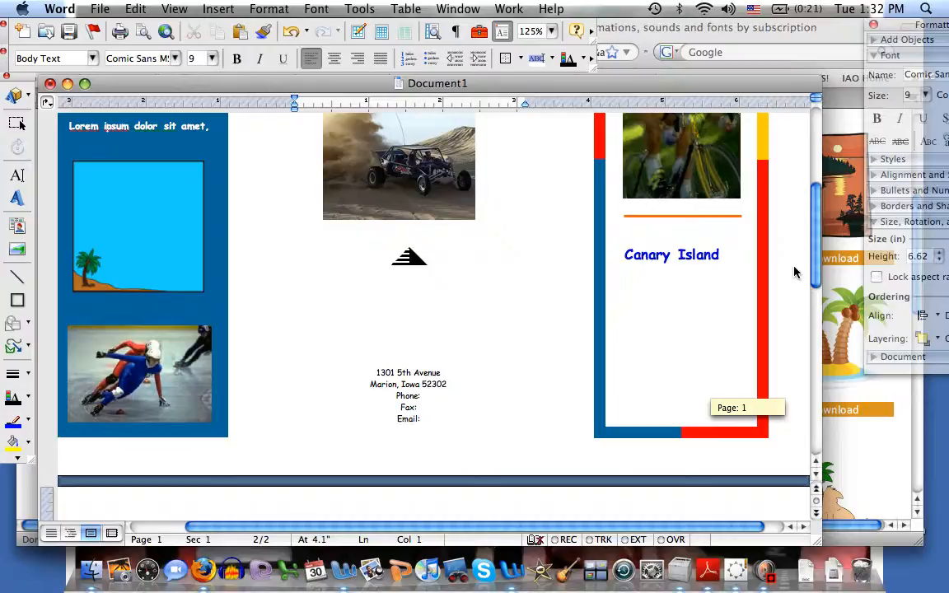
{"action": "left_click_drag", "start_coordinate": [794, 272], "coordinate": [790, 389]}
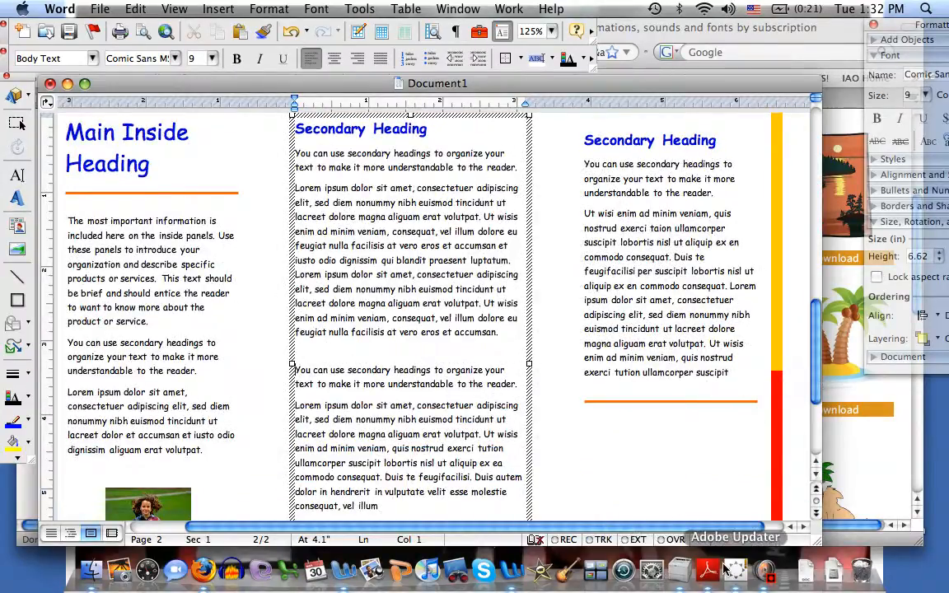
{"action": "left_click", "coordinate": [766, 570]}
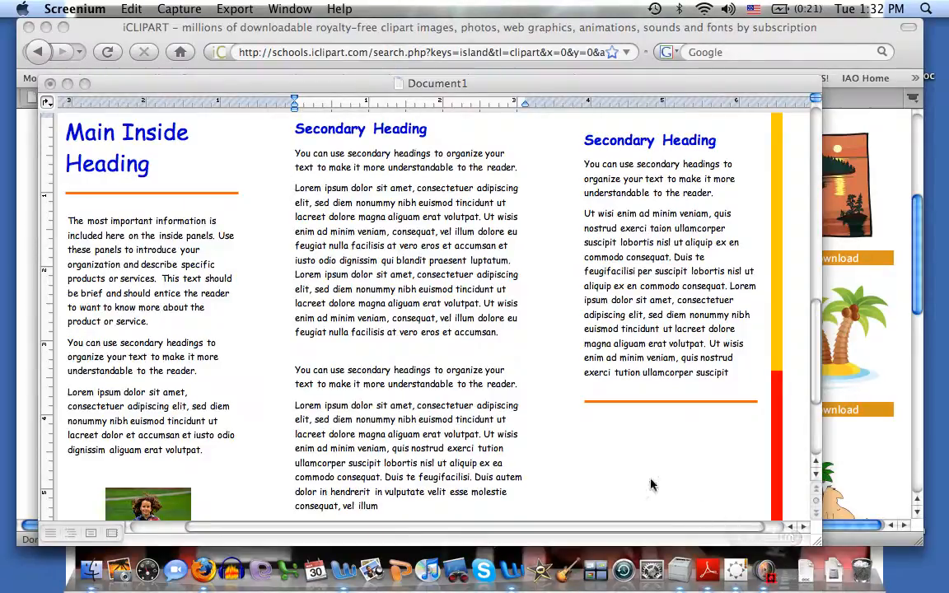
{"action": "left_click", "coordinate": [171, 6]}
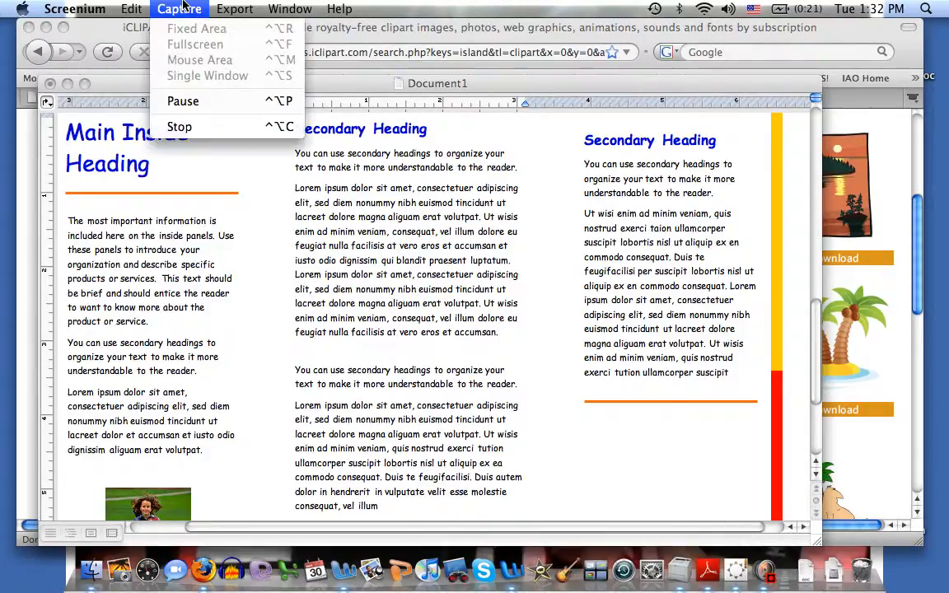